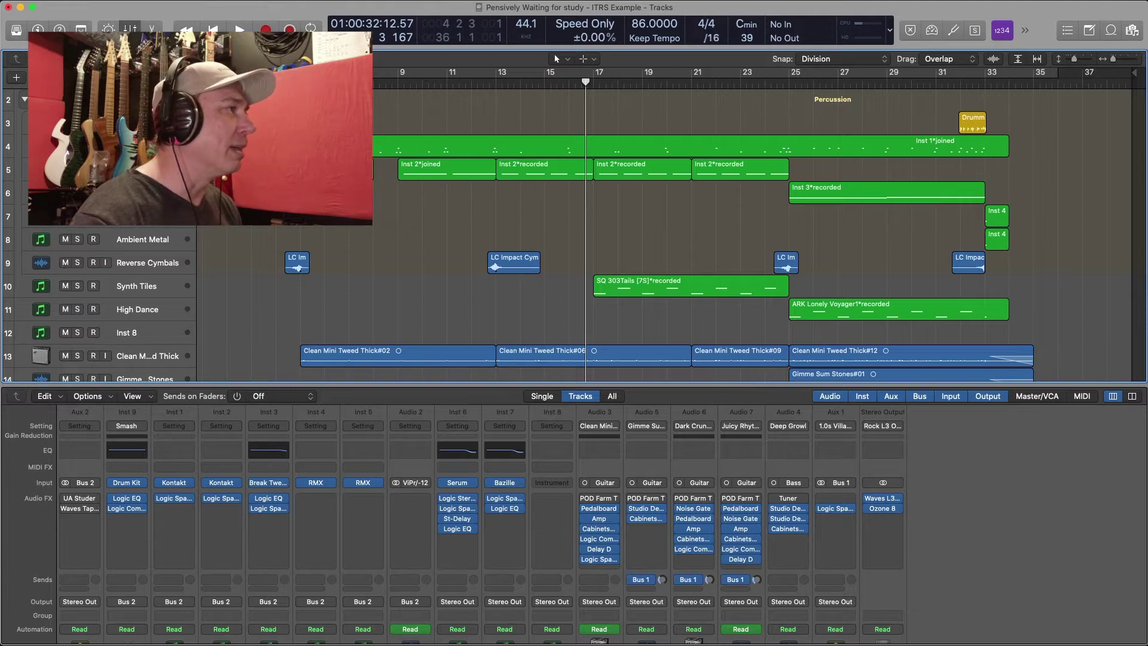
- Play the song from the start, then play from bar 17 to just past bar 19
key(space)
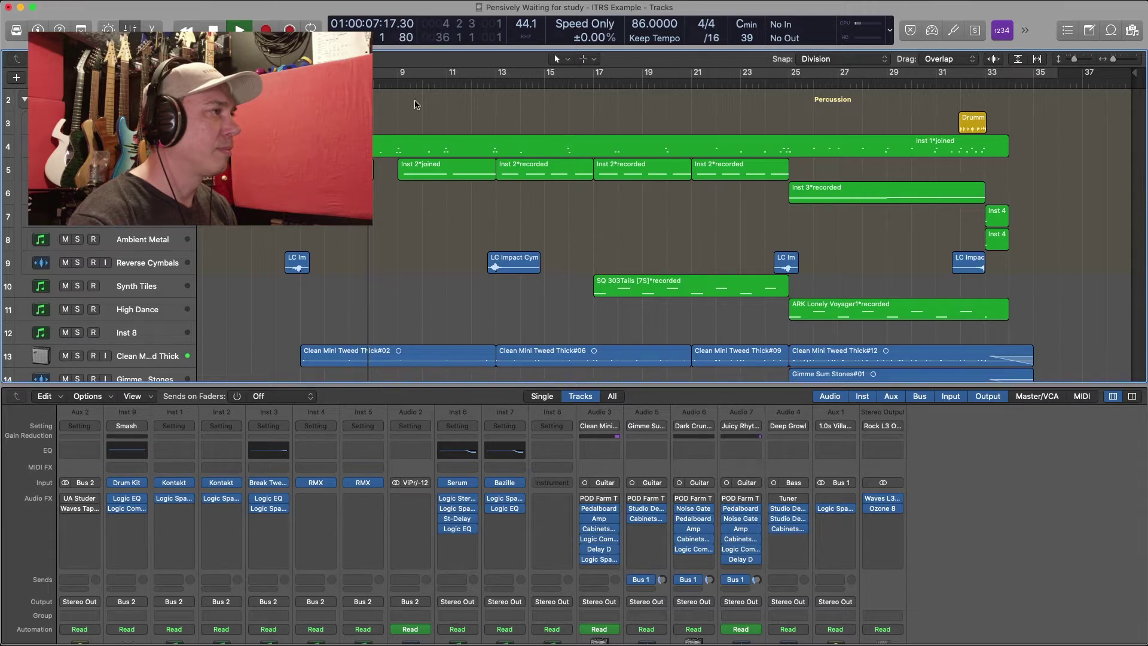
key(space)
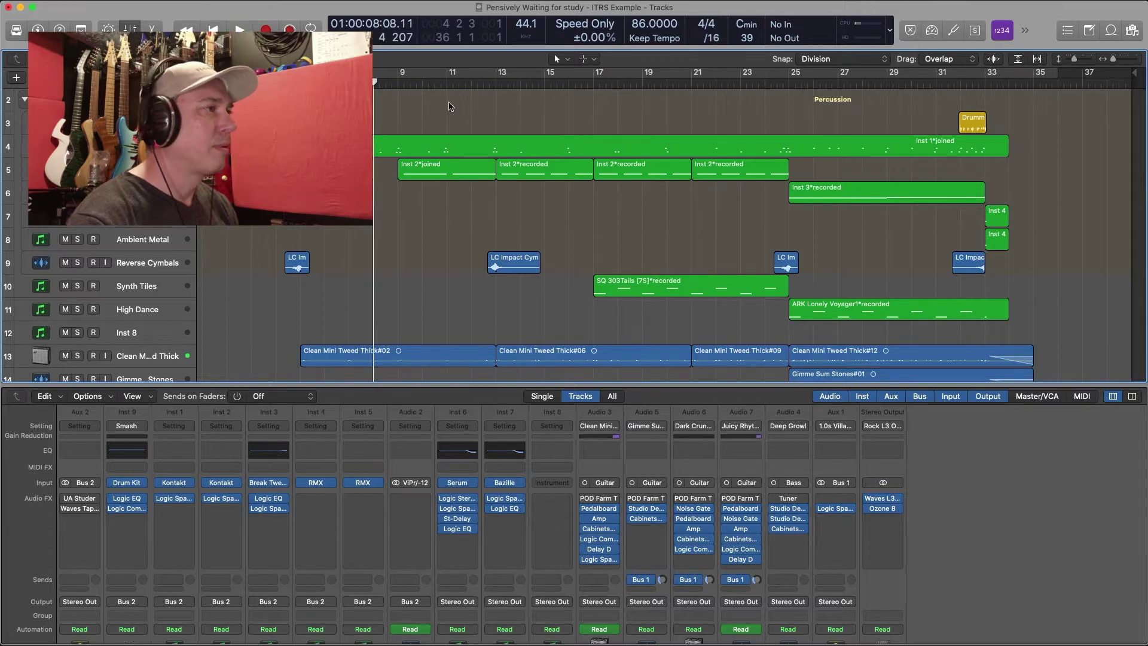
click(587, 83)
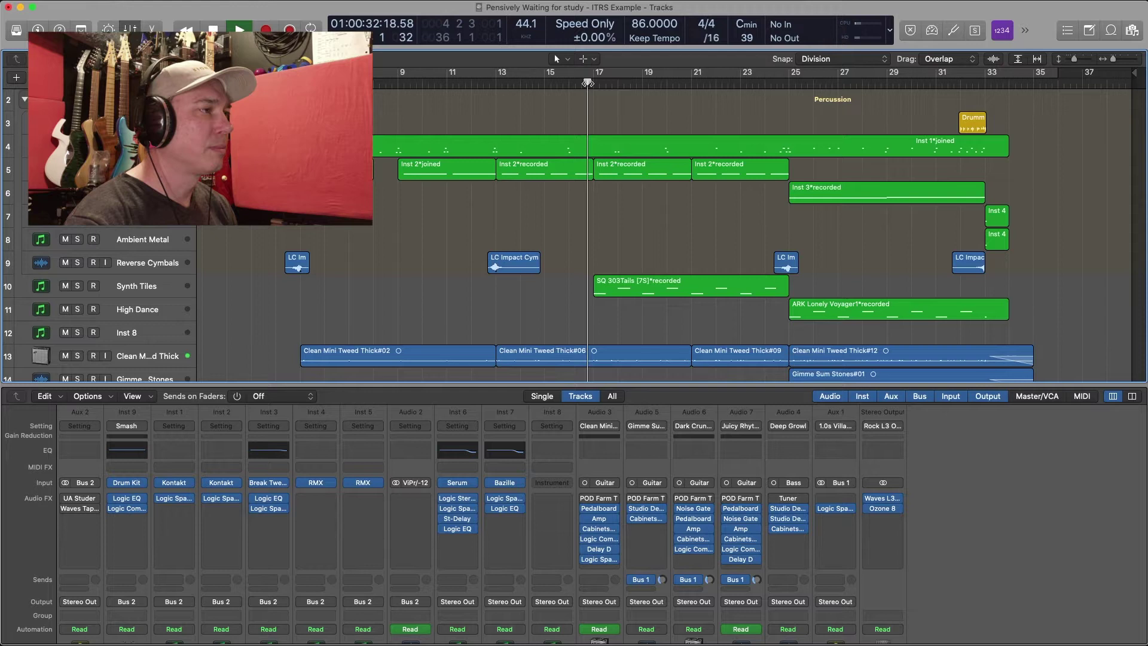
key(space)
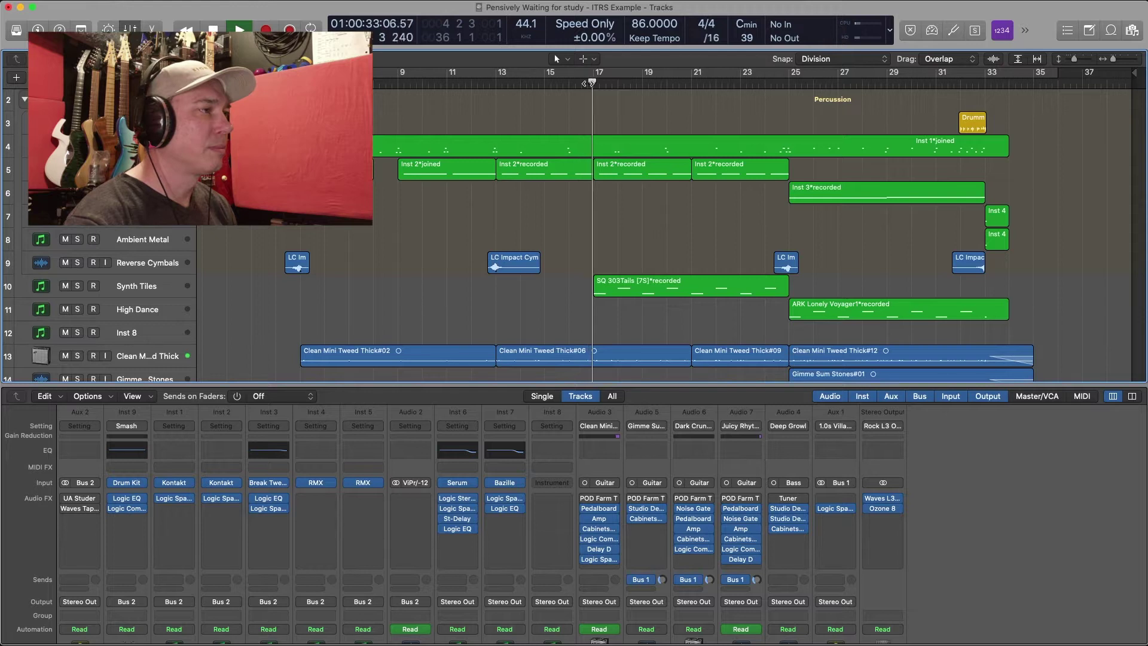
key(space)
- Play from bar 25 to around bar 26, then restart playback at bar 31 for the ending
click(785, 85)
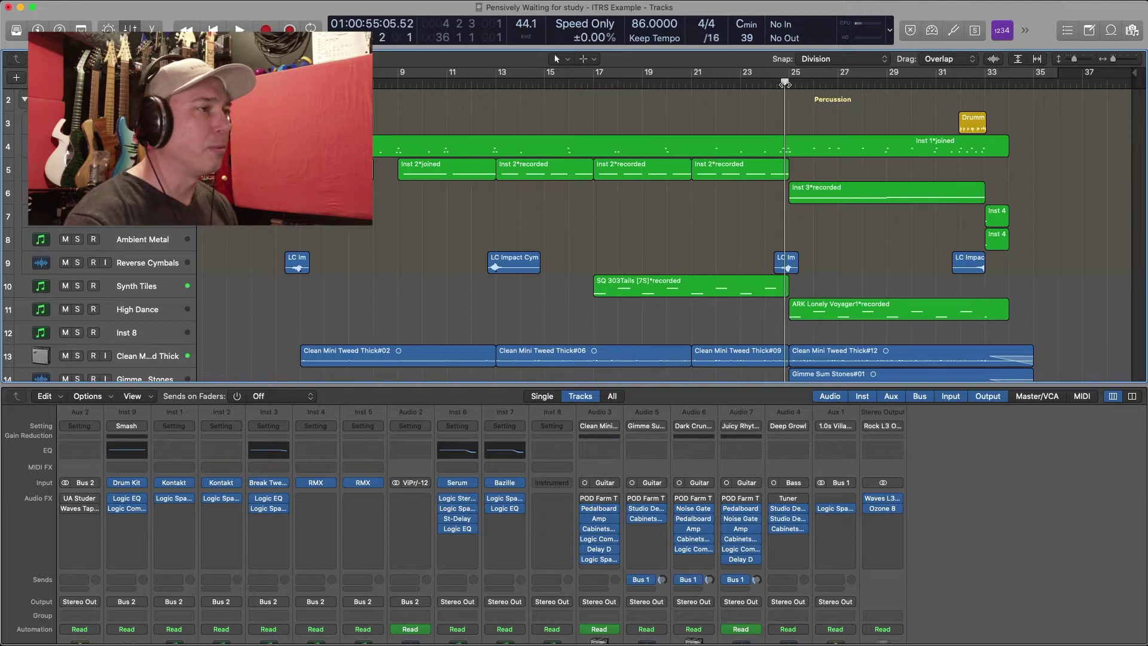
key(space)
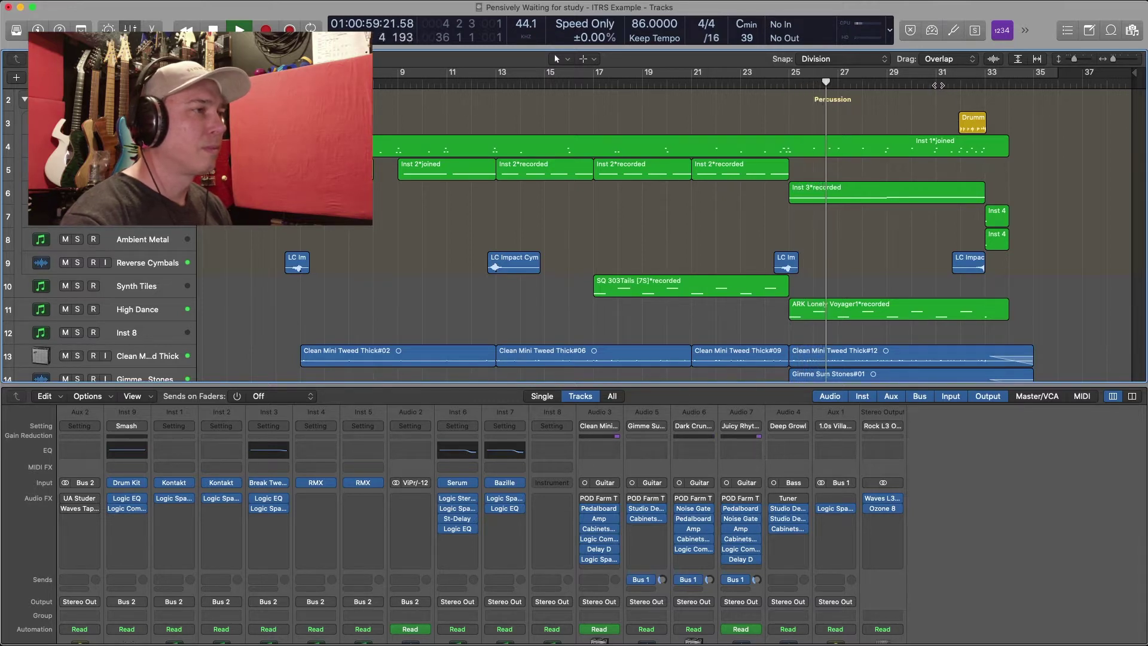
key(space)
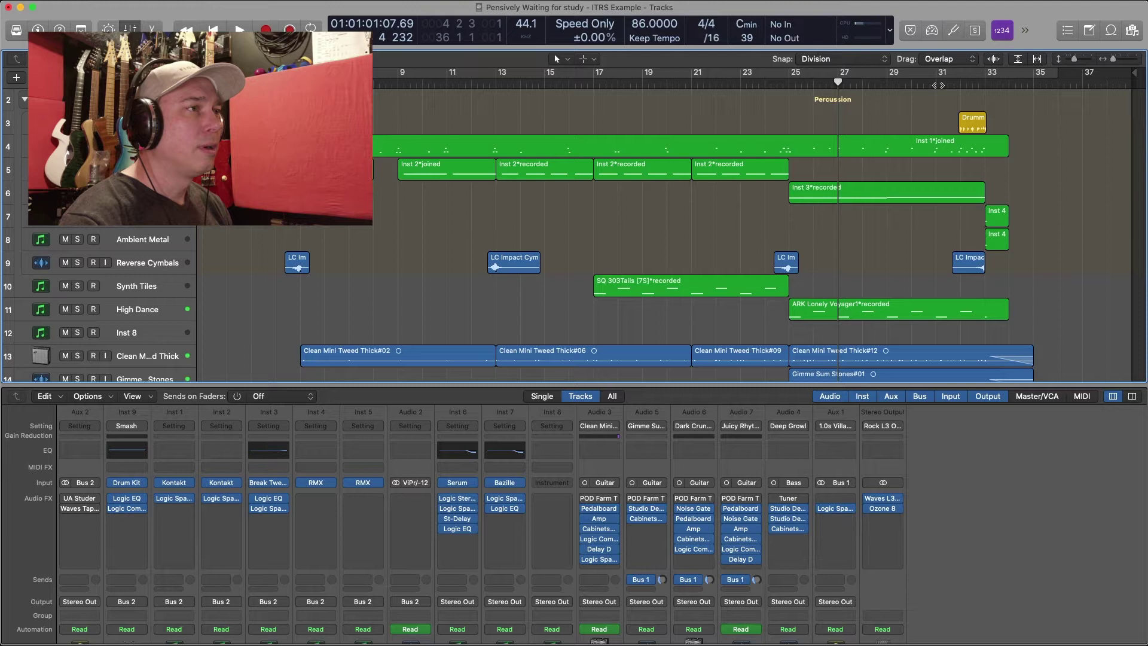
click(937, 85)
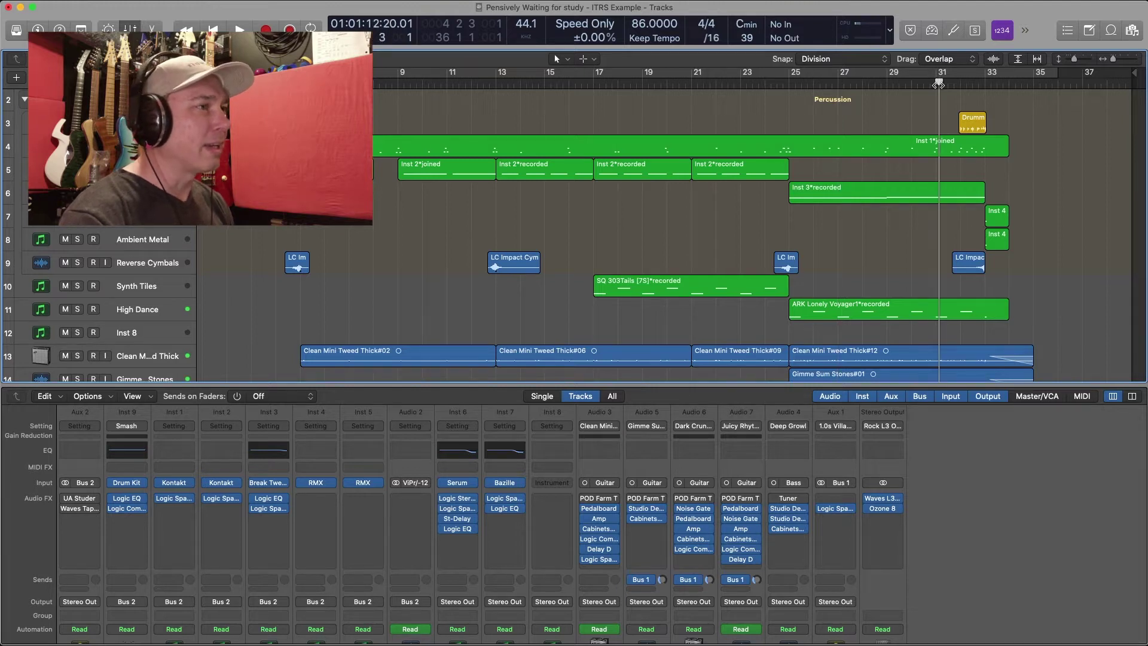
key(space)
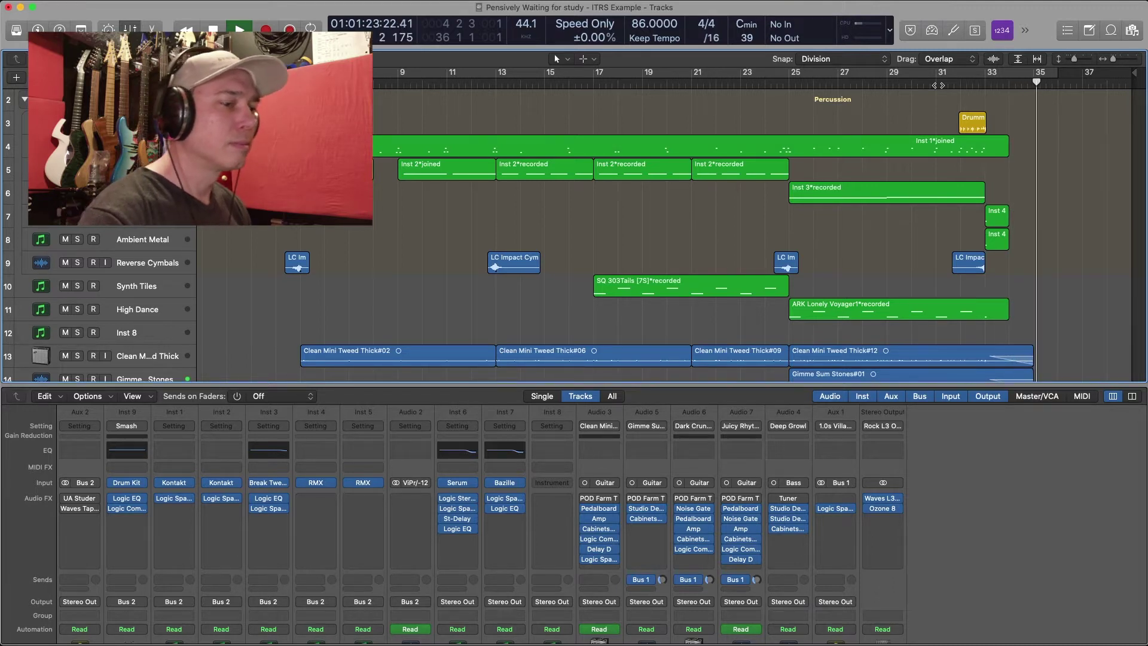
- Stop playback as the song ends just past bar 35
key(space)
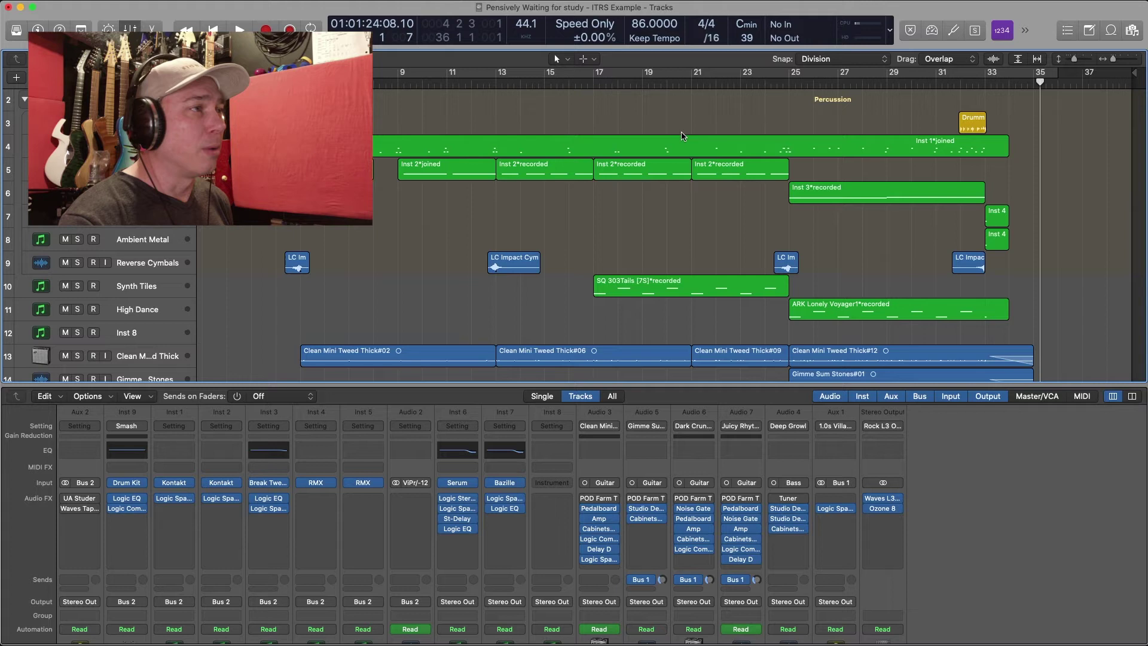
- Select tracks 3–7 (Inst 9, Inst 1–4), then Ambient Metal and Reverse Cymbals, in turn
click(120, 124)
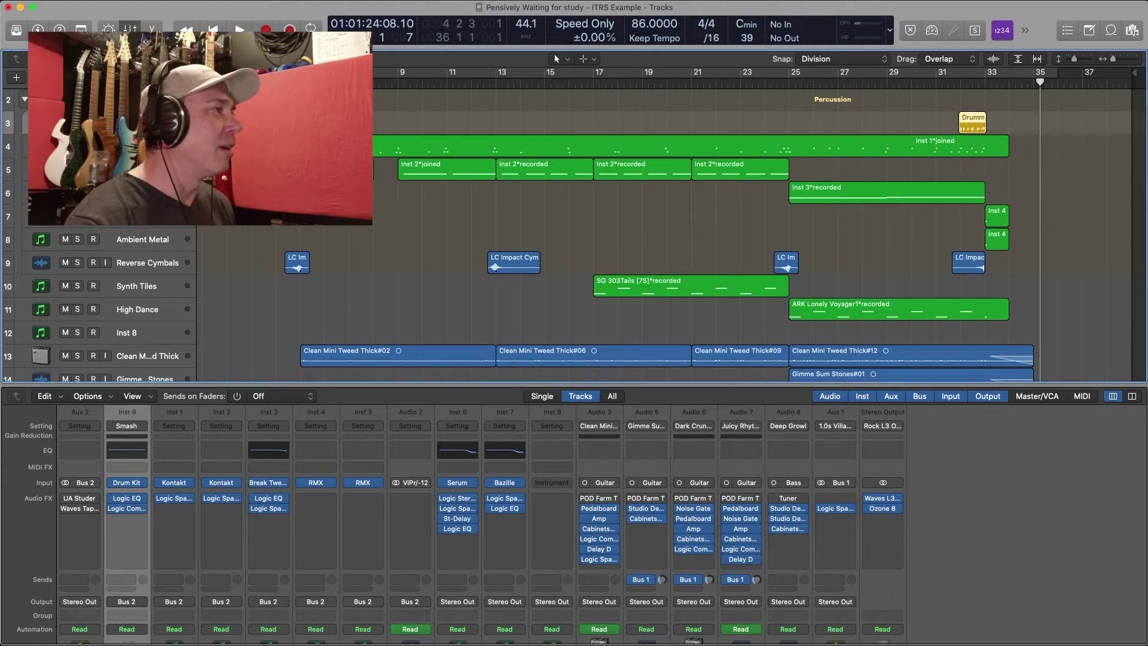
click(120, 147)
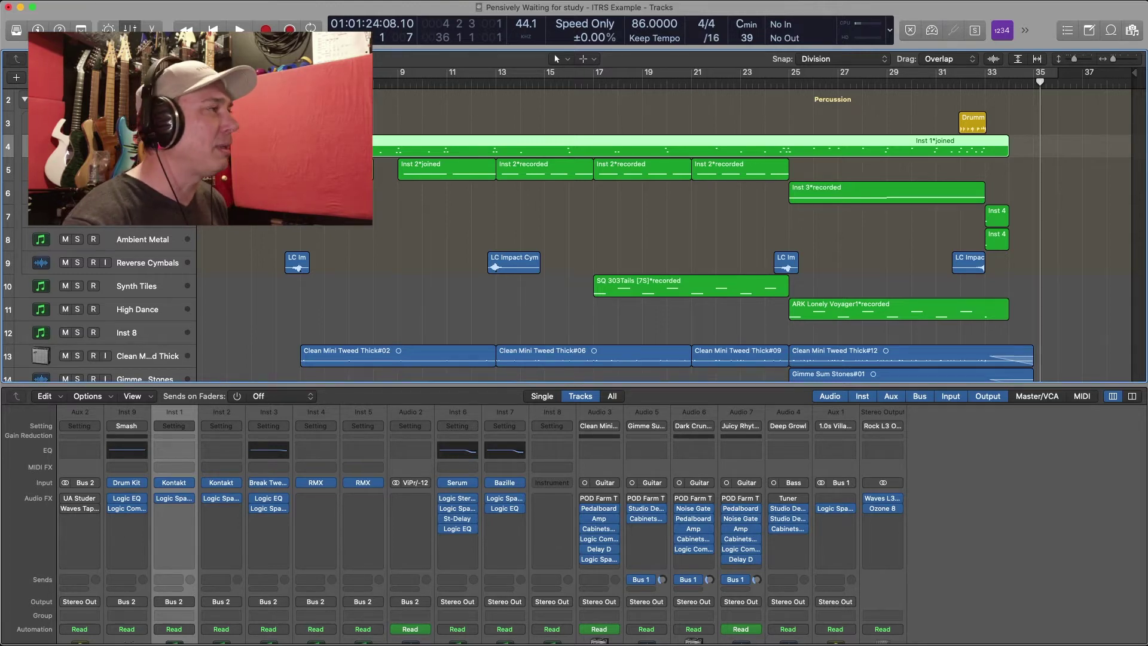
click(119, 170)
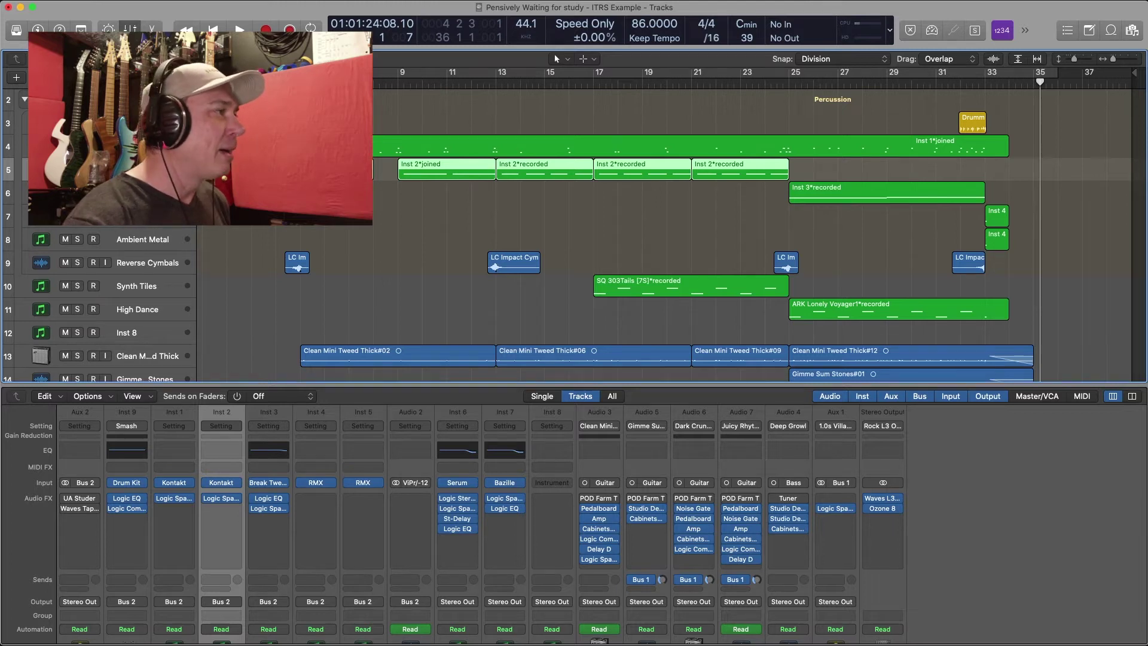
click(120, 193)
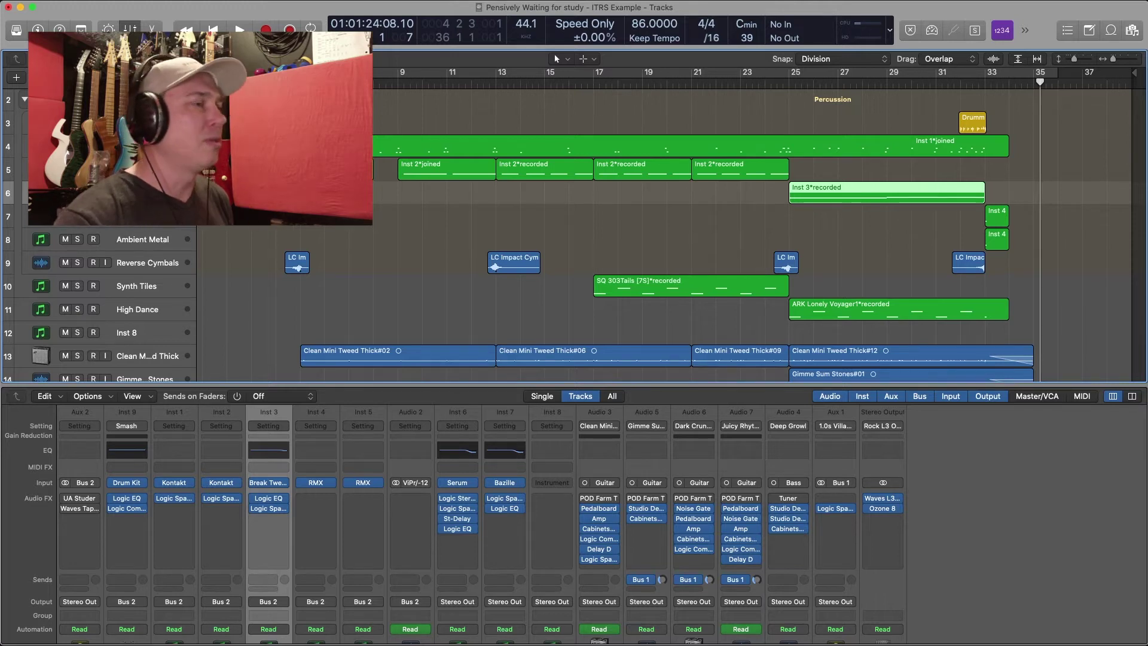
click(179, 225)
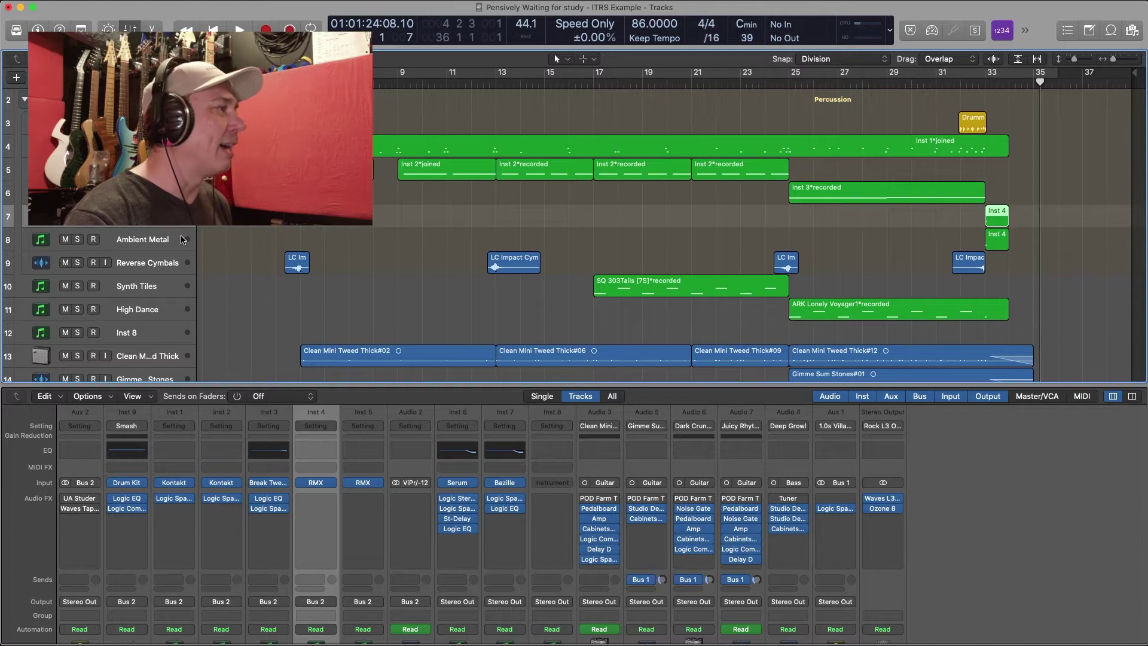
click(182, 239)
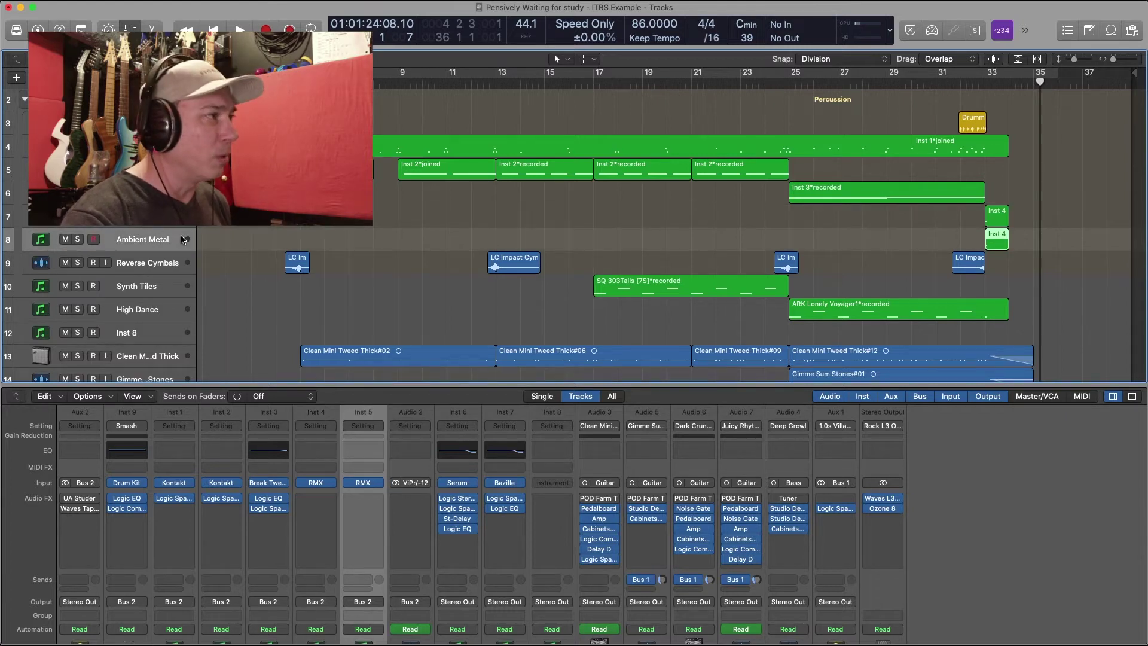
click(189, 264)
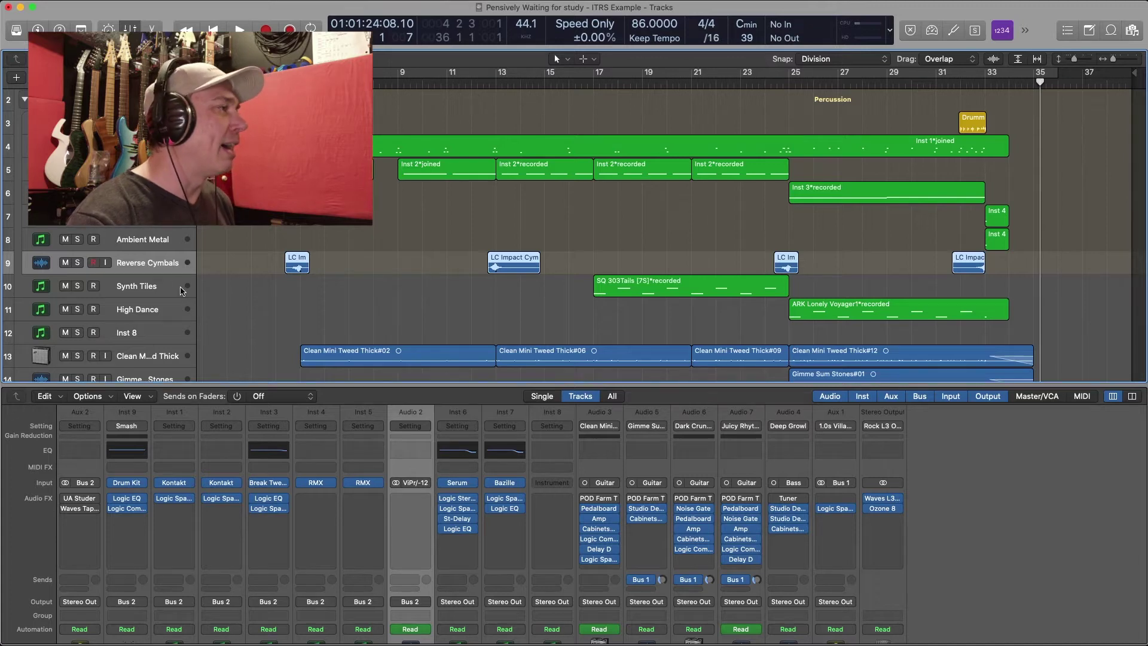
- Select the Synth Tiles, High Dance, Inst 8 and Deep Growl tracks, scrolling through their Mixer channels
click(182, 291)
scroll(182, 292, down, 2)
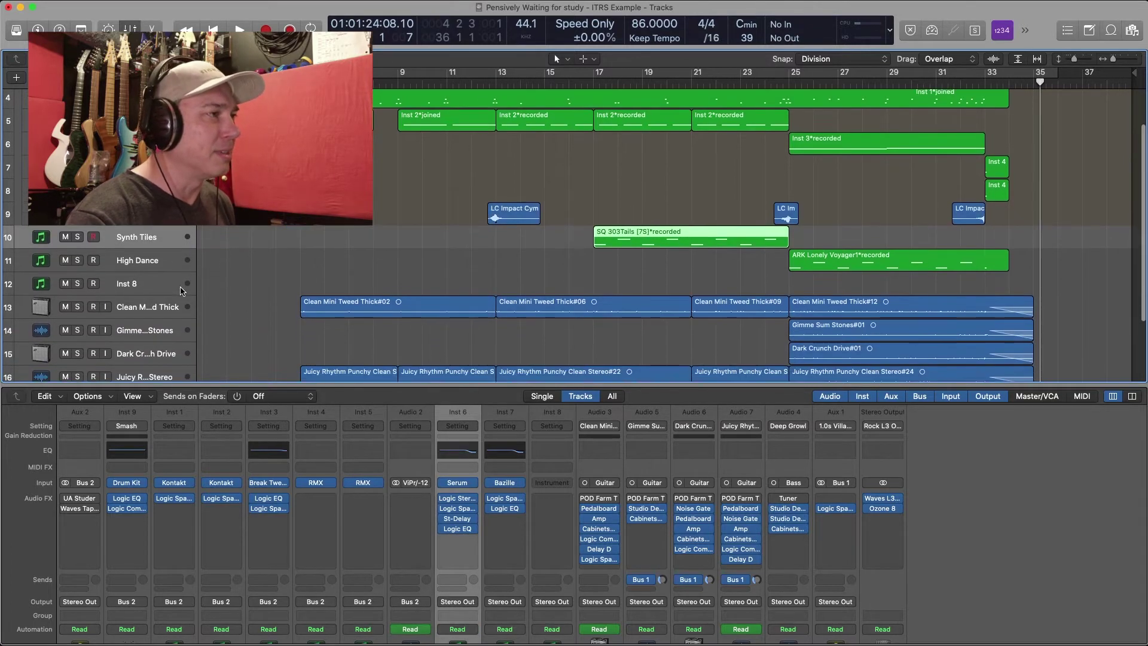
scroll(182, 291, down, 2)
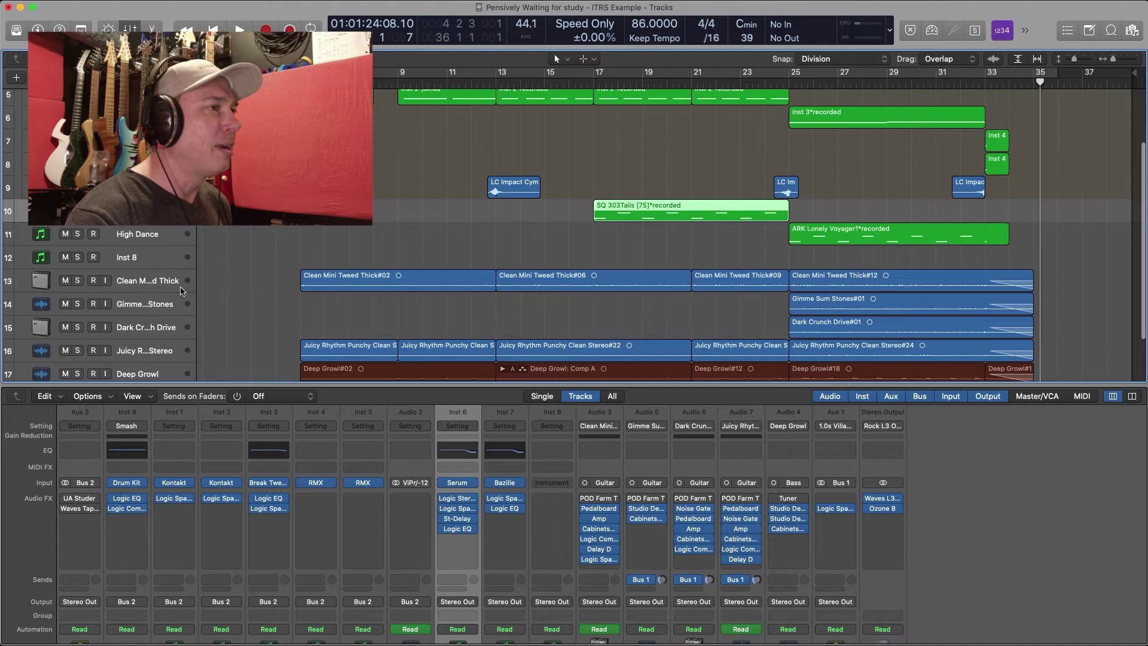
click(182, 240)
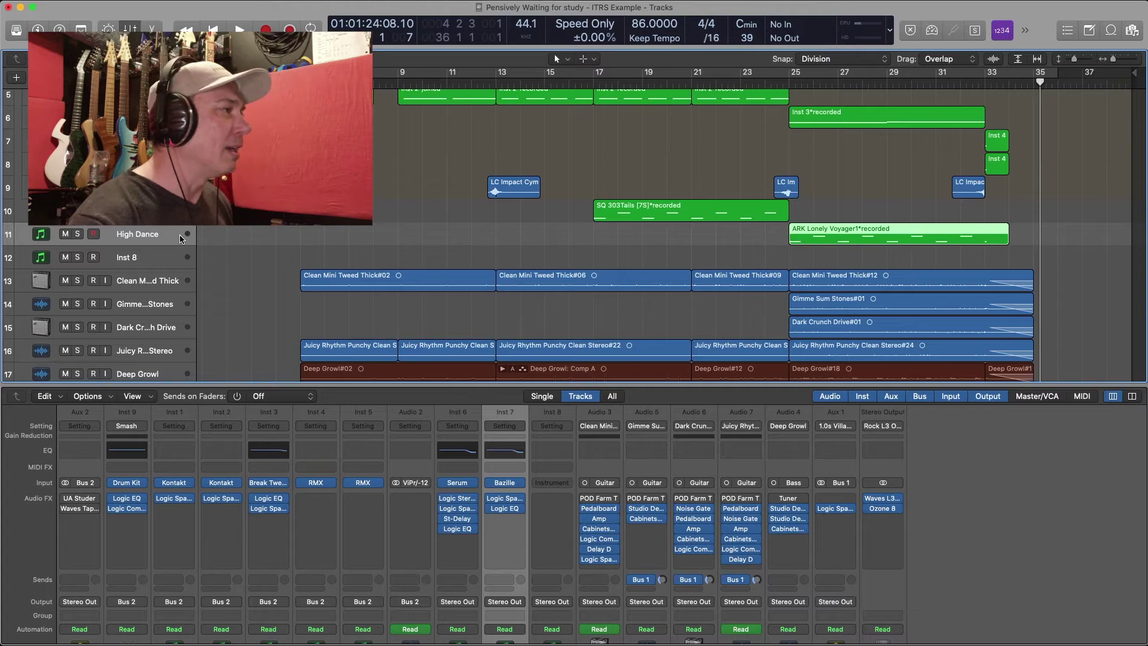
click(180, 261)
scroll(177, 251, down, 2)
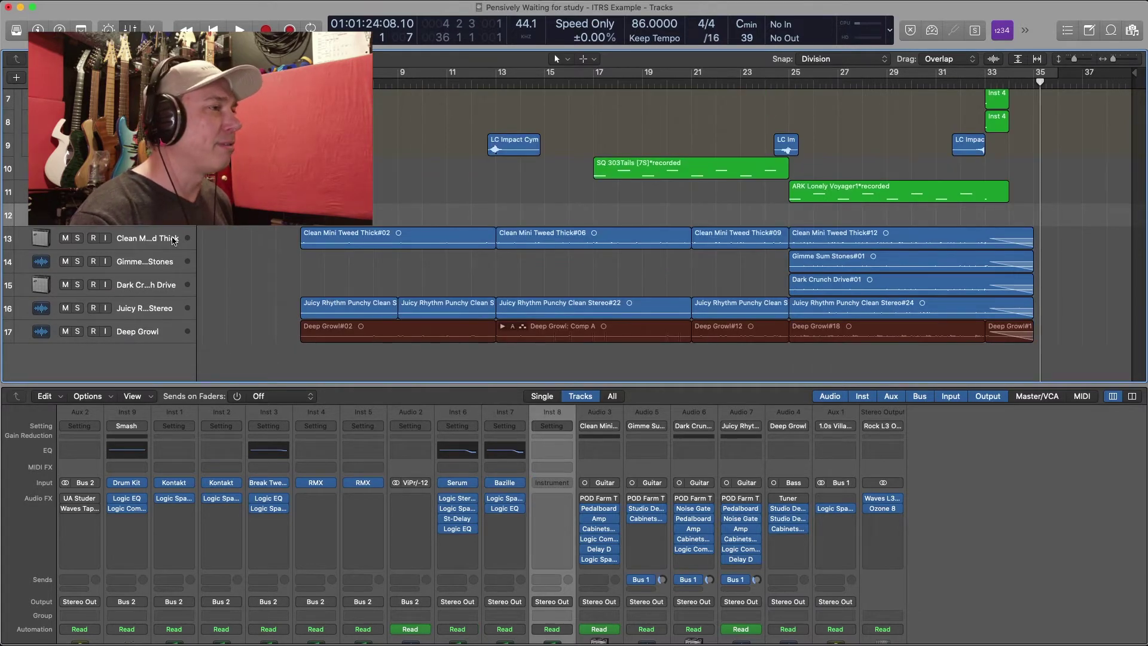
click(169, 340)
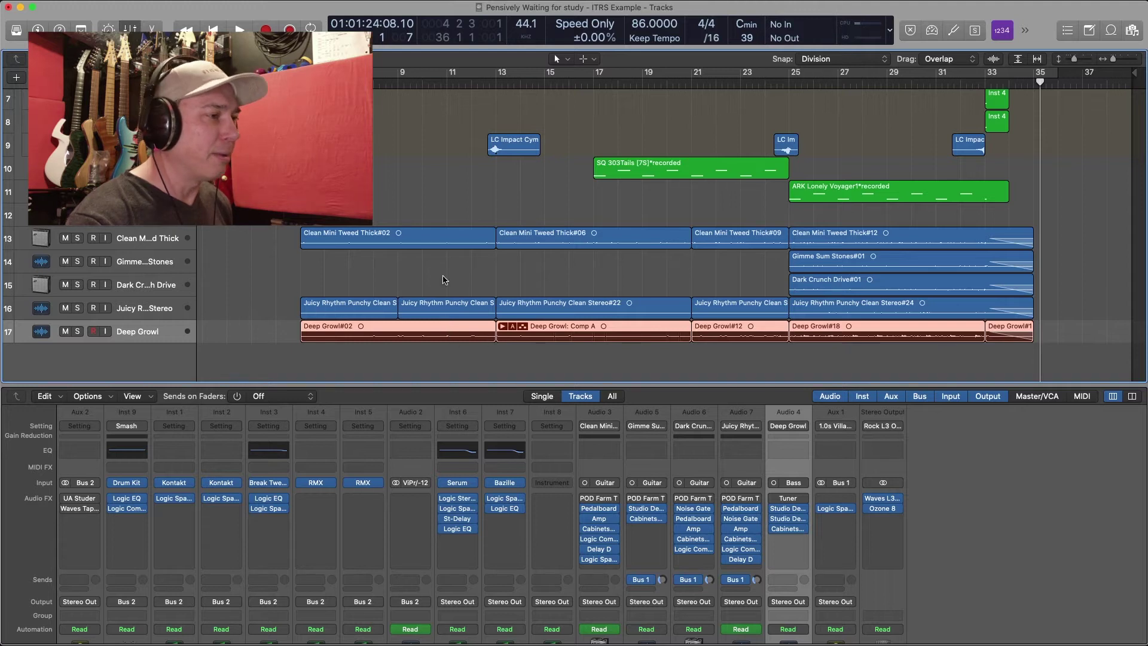
scroll(442, 276, down, 1)
scroll(864, 534, down, 3)
scroll(867, 526, down, 2)
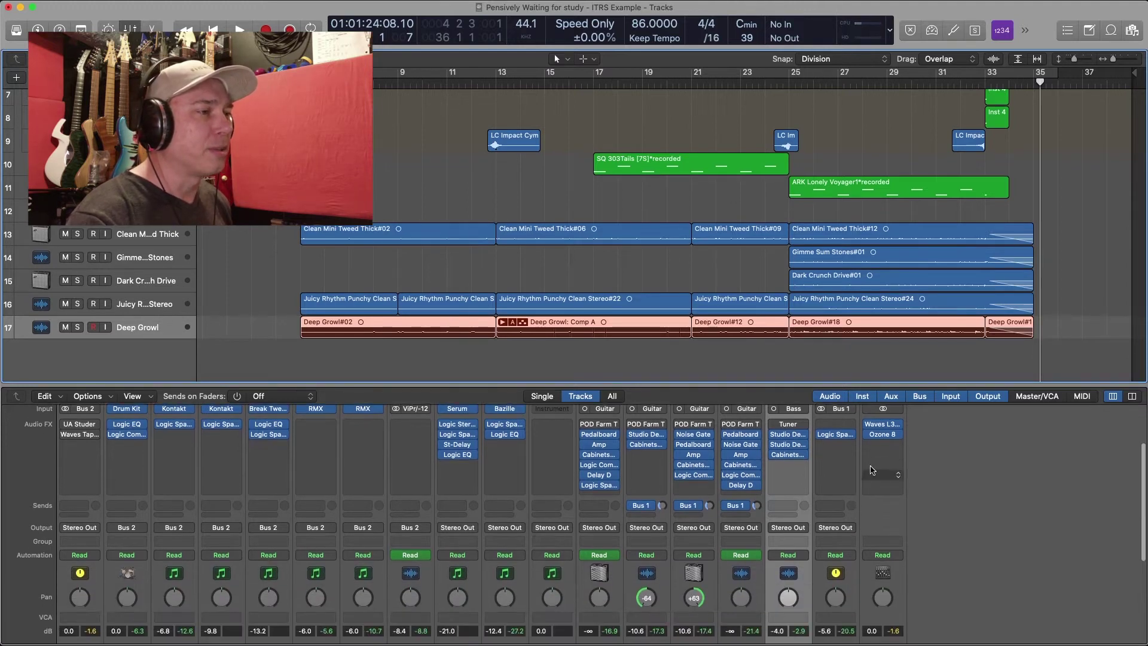
scroll(878, 465, up, 2)
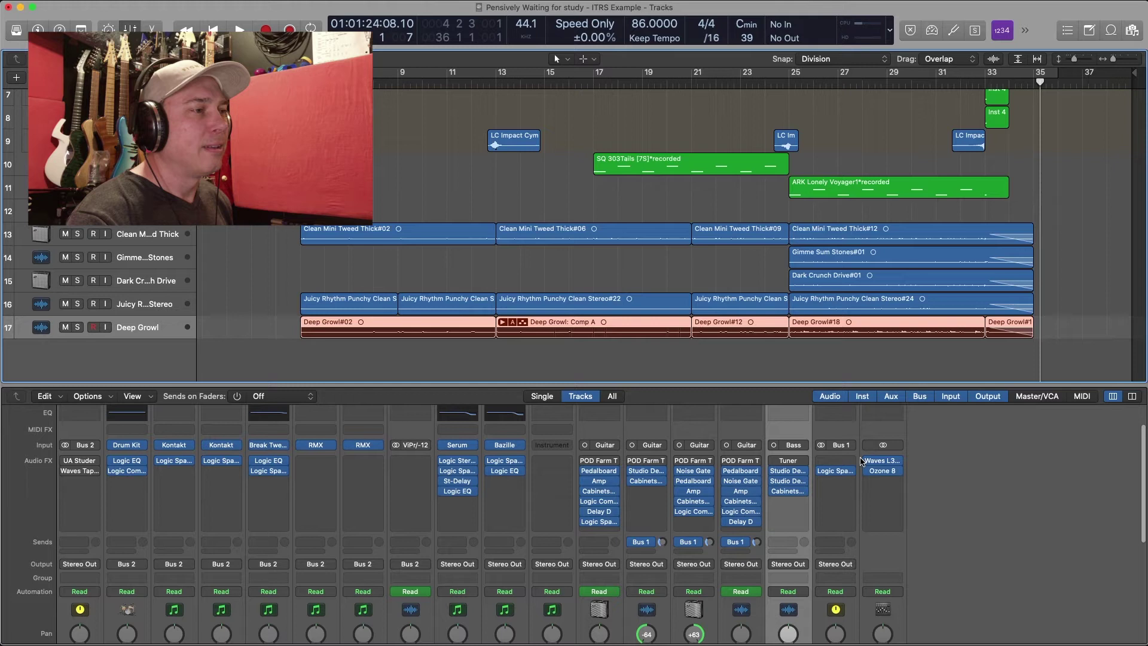
scroll(401, 515, up, 2)
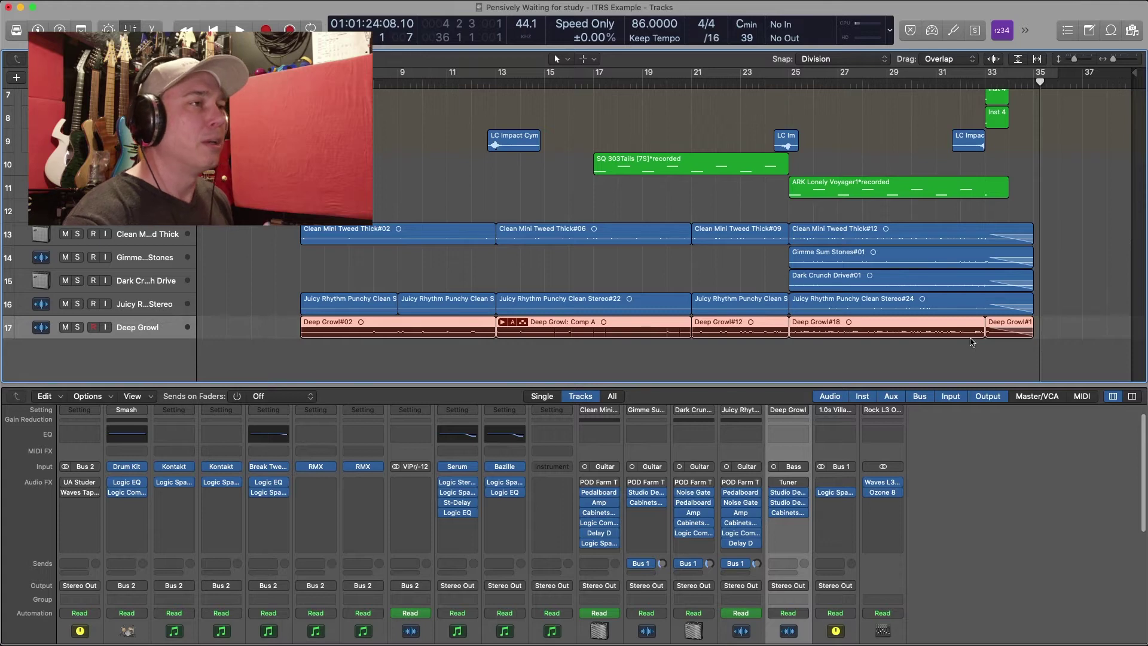
- Marquee-select all regions across every track, delete them, and erase their automation data
scroll(971, 342, up, 1)
scroll(971, 342, up, 5)
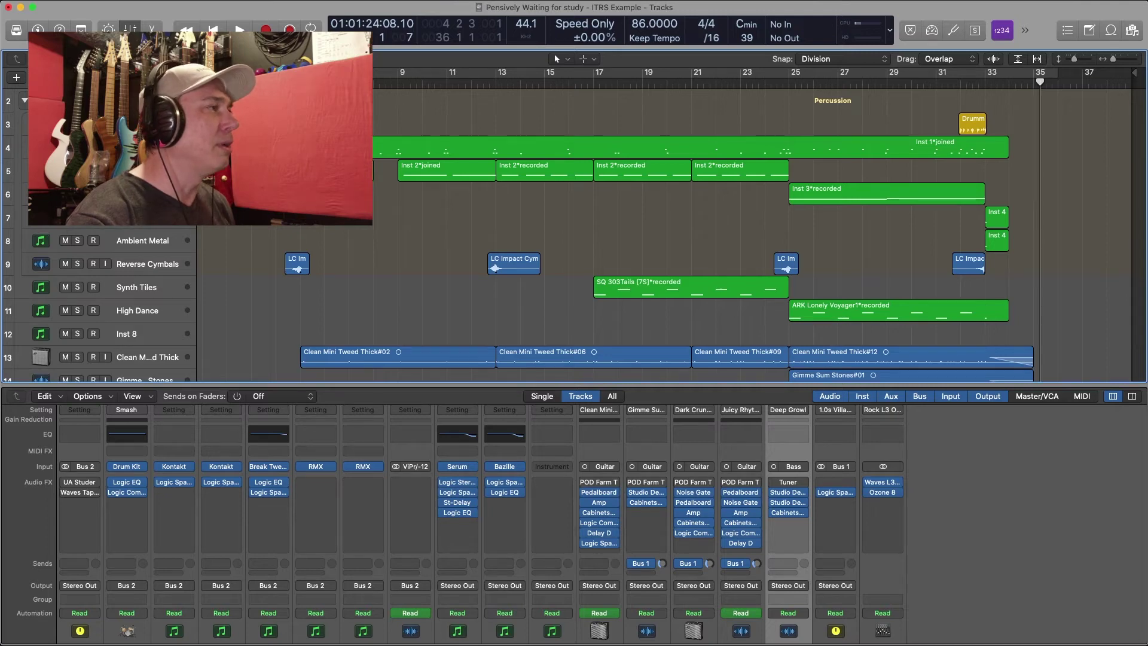
mouse_move(1055, 130)
mouse_down()
mouse_move(672, 332)
mouse_move(389, 430)
mouse_move(354, 471)
mouse_move(229, 399)
mouse_move(248, 363)
mouse_up()
key(Delete)
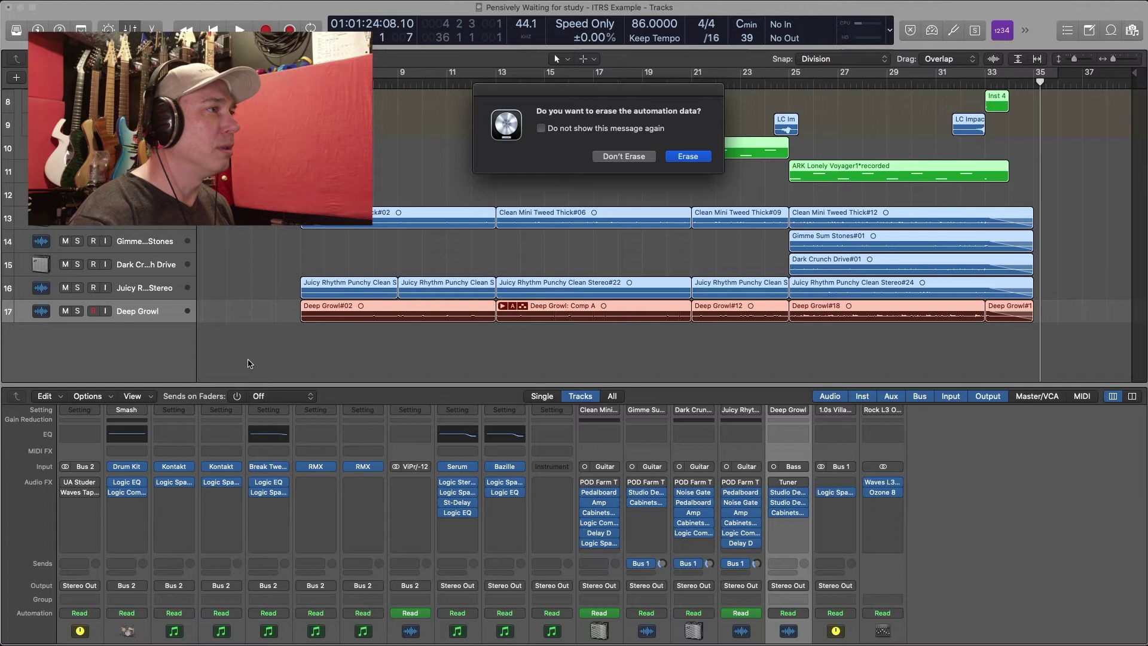
click(689, 156)
scroll(704, 239, up, 6)
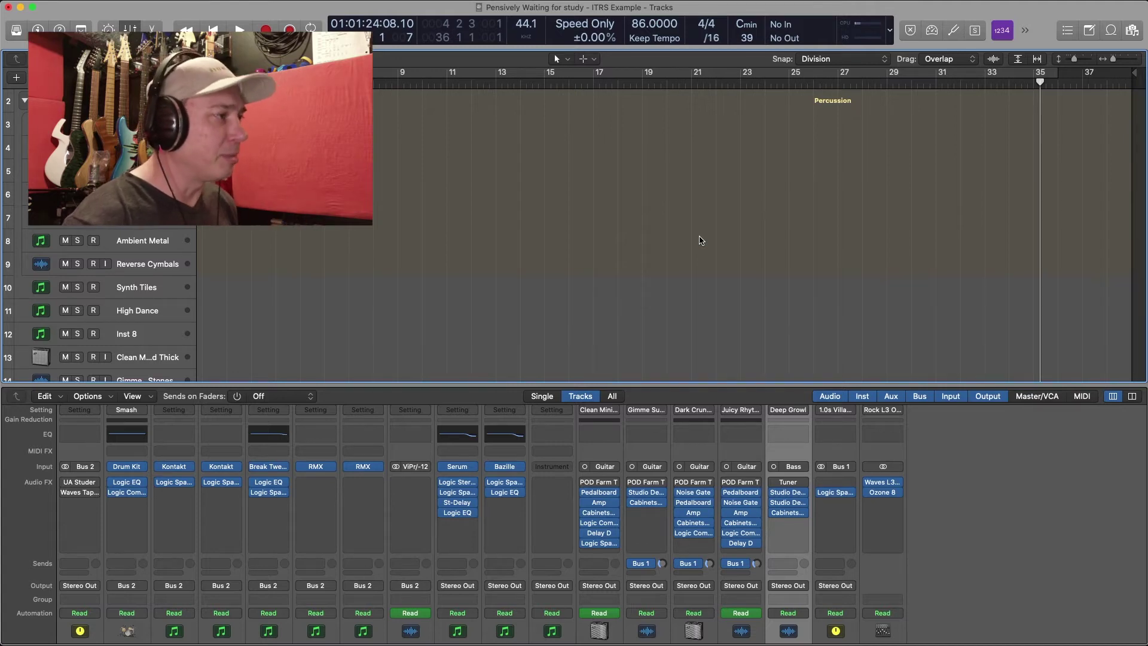
- Confirm Audio 2's automation mode stays on Read and turn on Low Latency Mode
scroll(386, 510, down, 10)
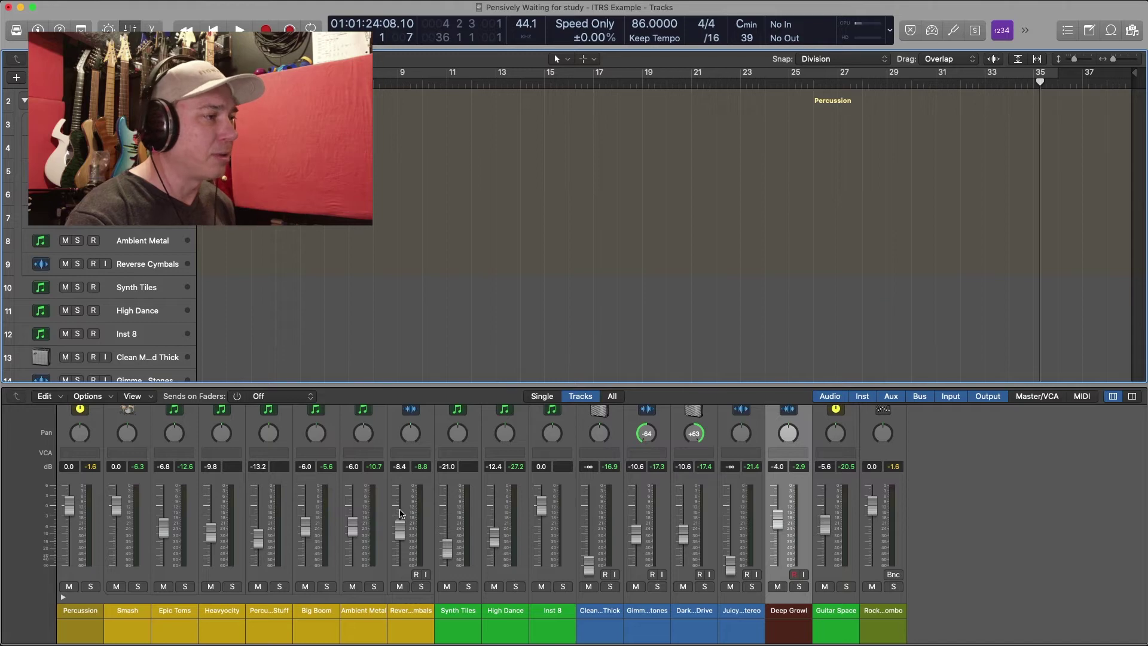
scroll(400, 513, up, 10)
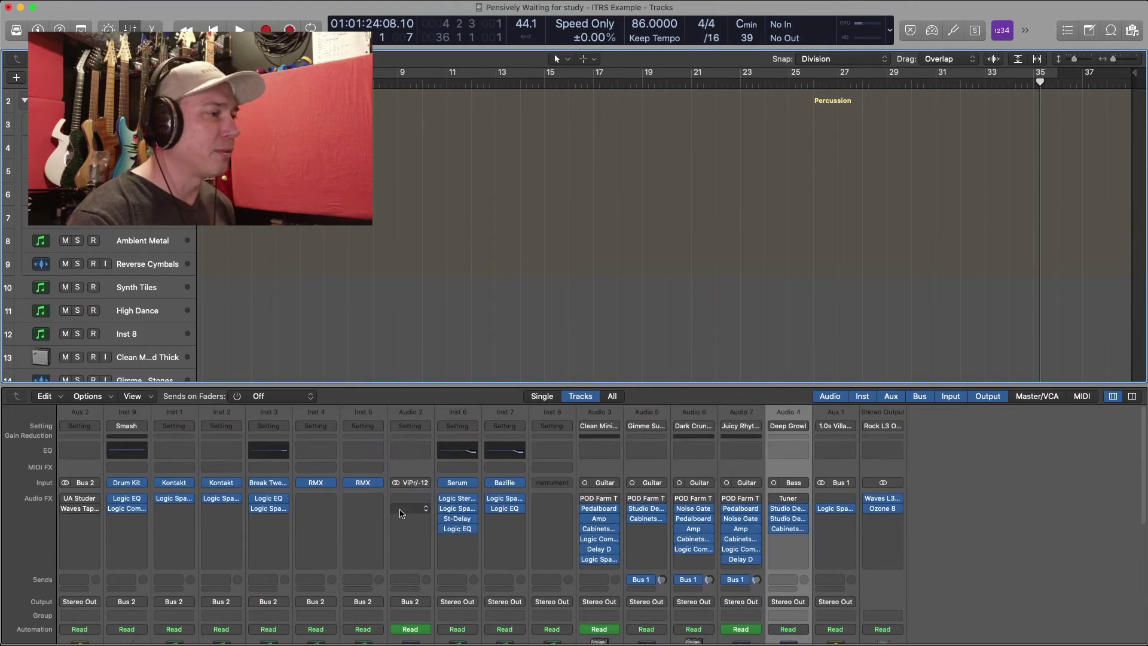
scroll(400, 513, down, 10)
click(410, 472)
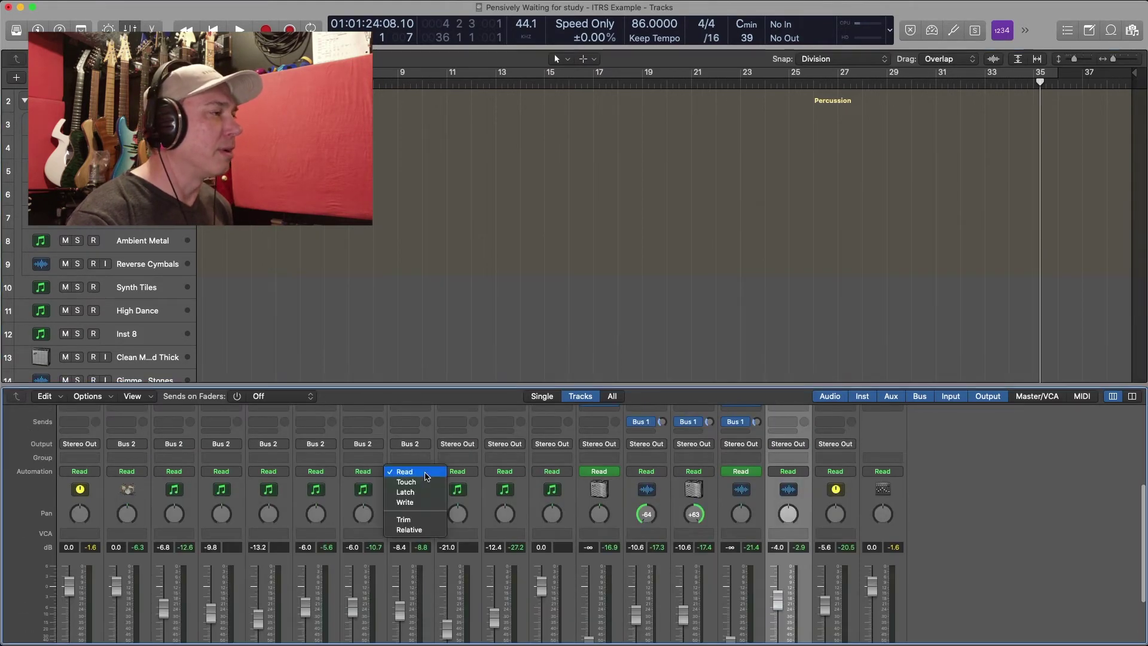
key(Escape)
scroll(740, 477, up, 10)
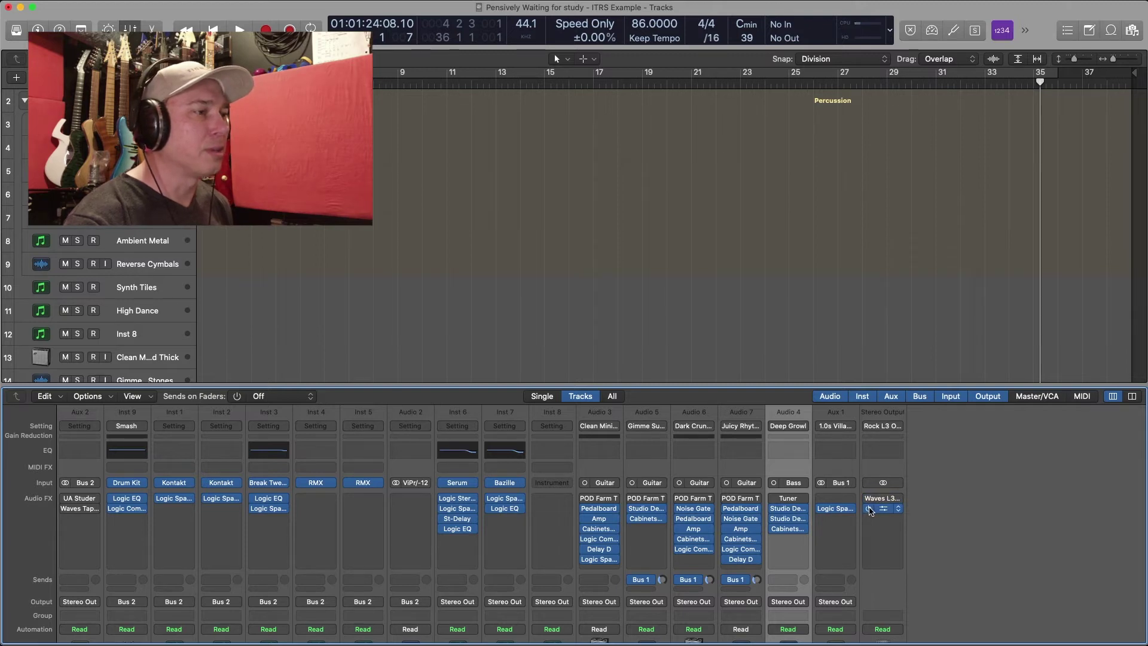
click(931, 31)
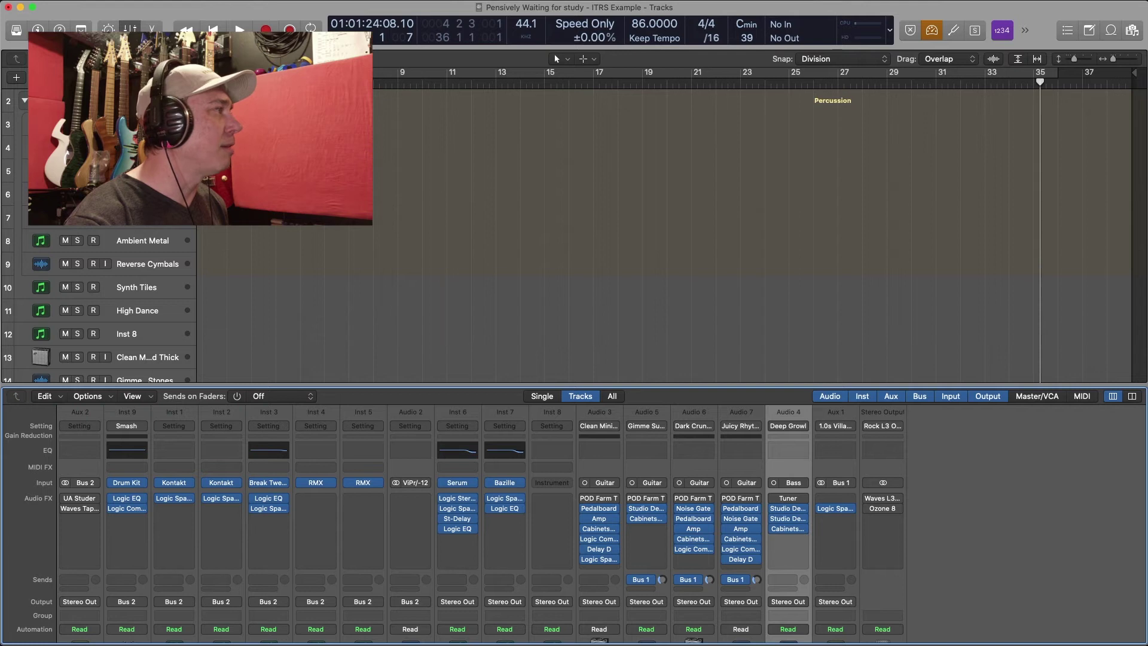
- Save the project as a template named 'ITRS - Production Template'
key(super+shift+s)
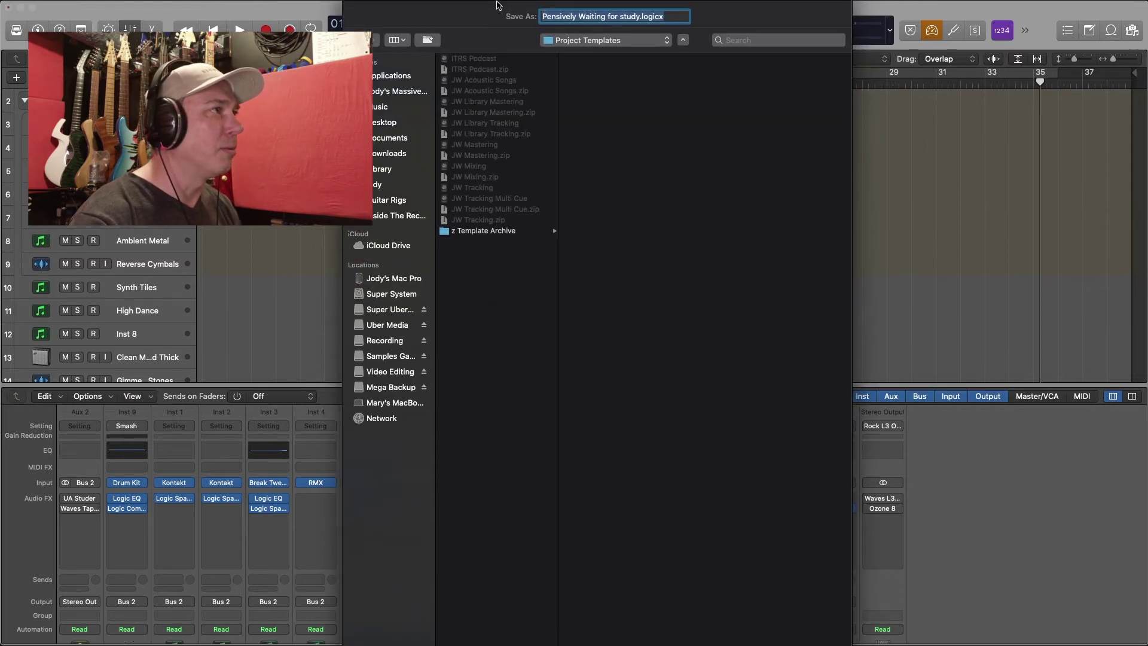
text(ITRS - Production Template)
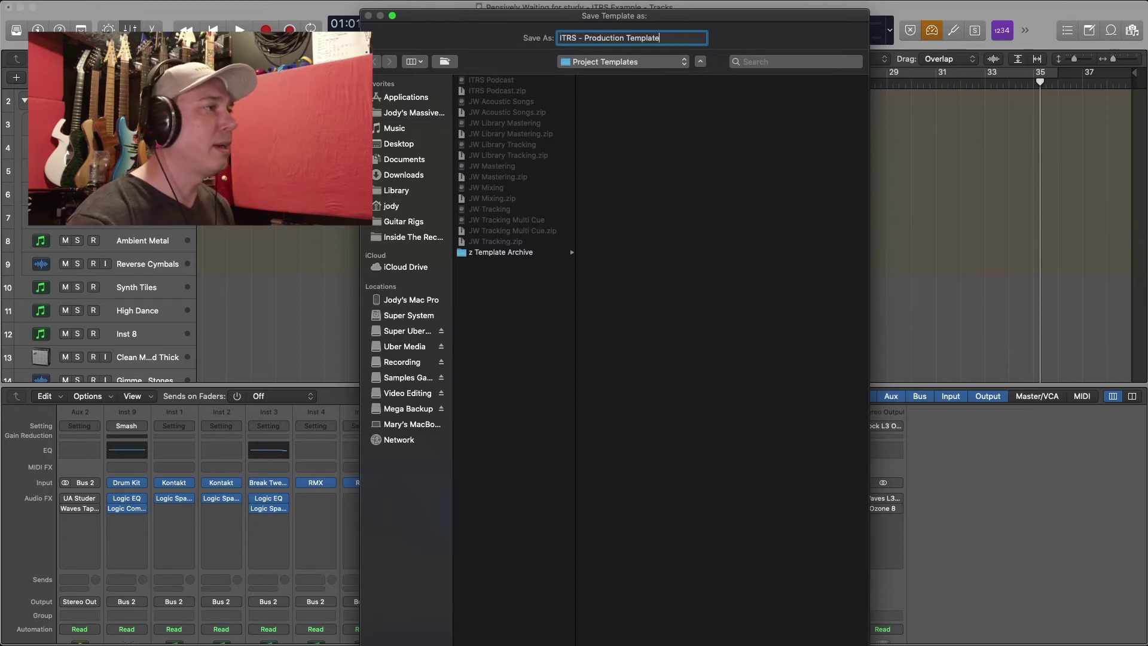
key(Return)
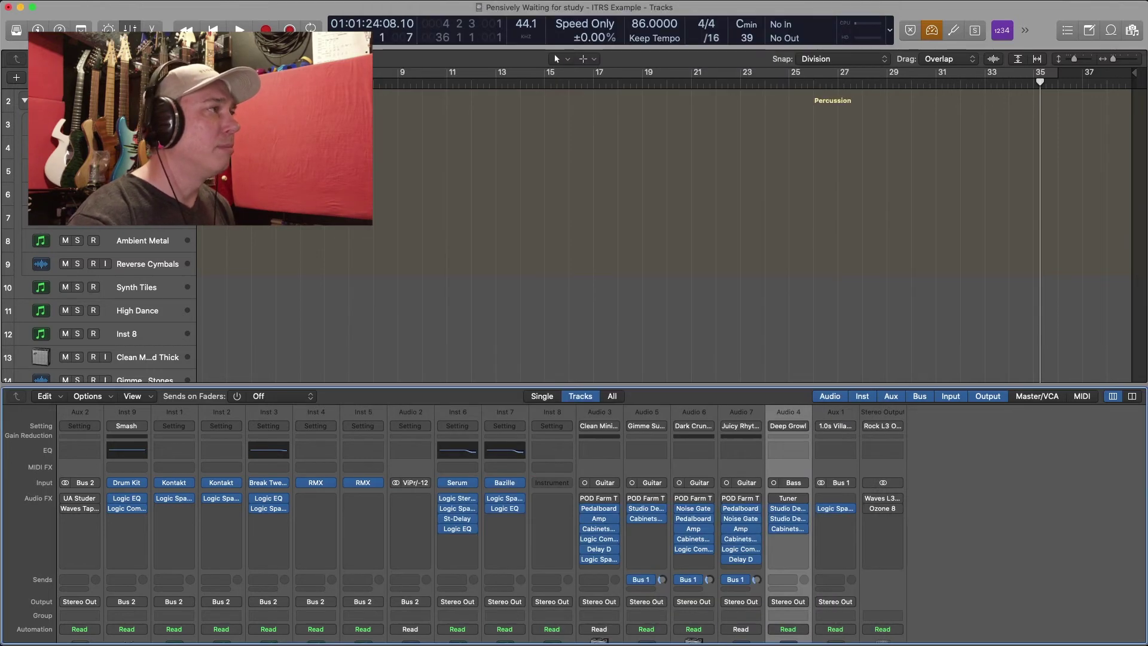
- Close the current song and create a project from ITRS - Production Template at 48 kHz
click(7, 12)
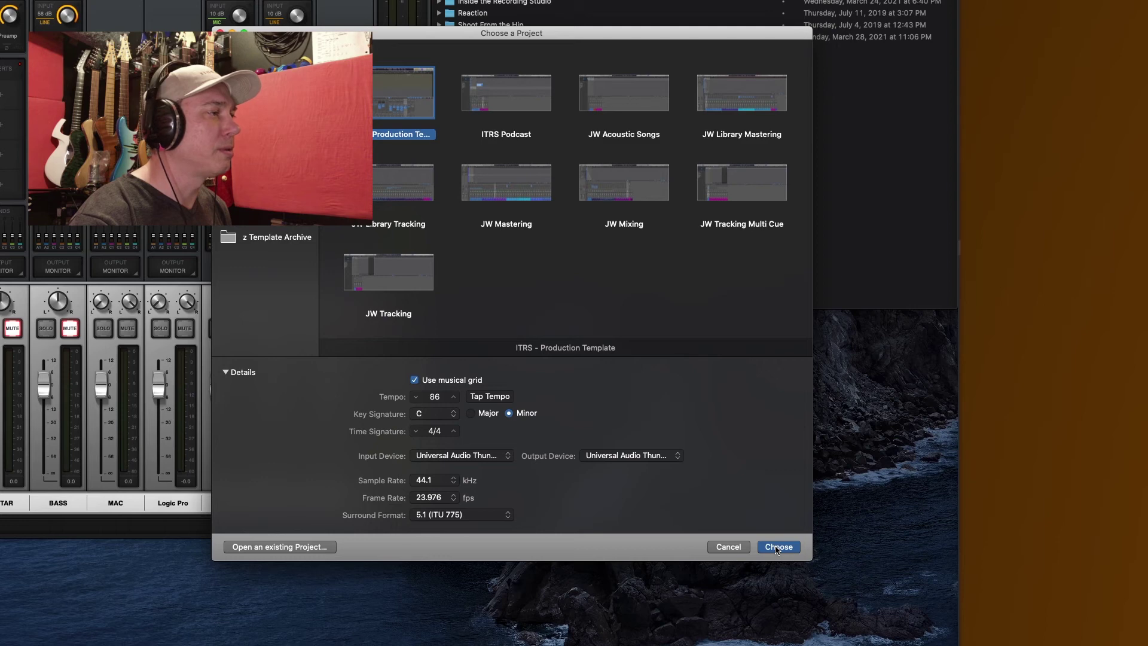
click(458, 484)
click(425, 493)
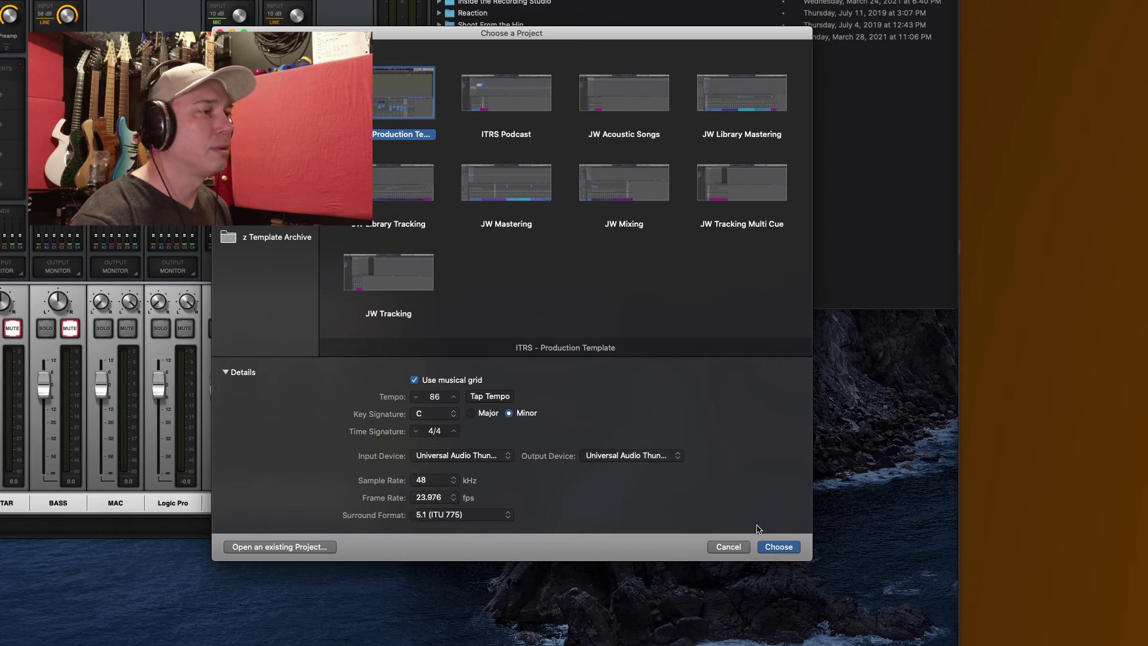
click(777, 547)
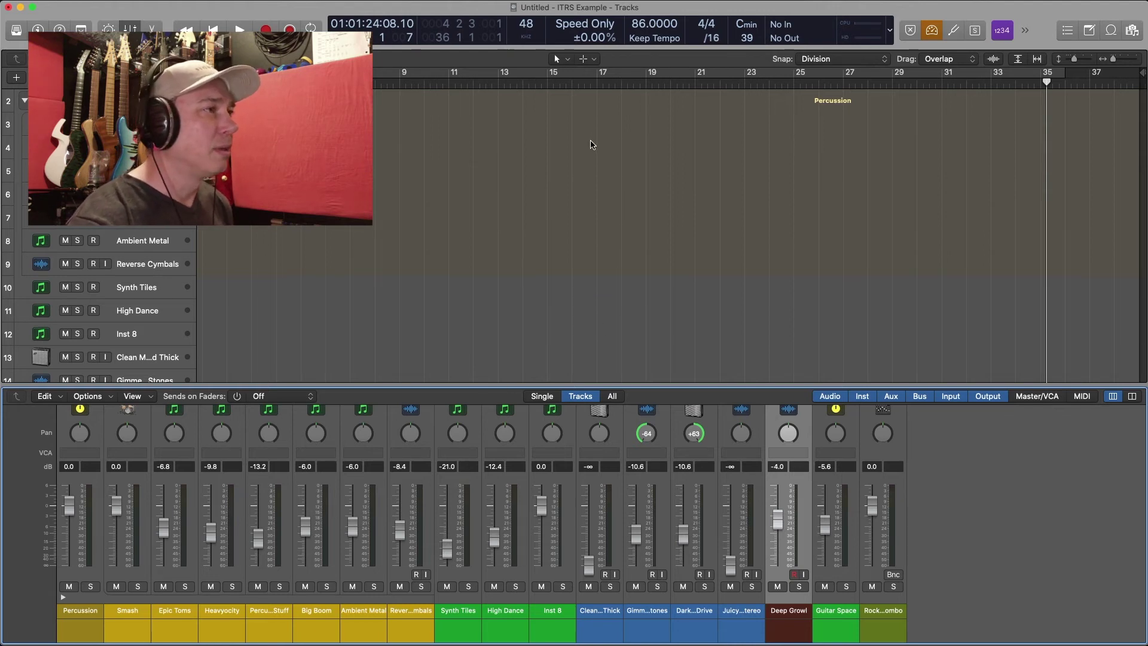
- Raise the Clean Thick guitar channel fader to about -0.6 dB
key(Up)
key(Up)
key(Up)
key(Up)
key(Up)
key(Up)
key(Up)
key(Up)
key(Up)
key(Up)
key(Up)
key(Up)
key(Up)
key(Up)
key(Up)
key(Up)
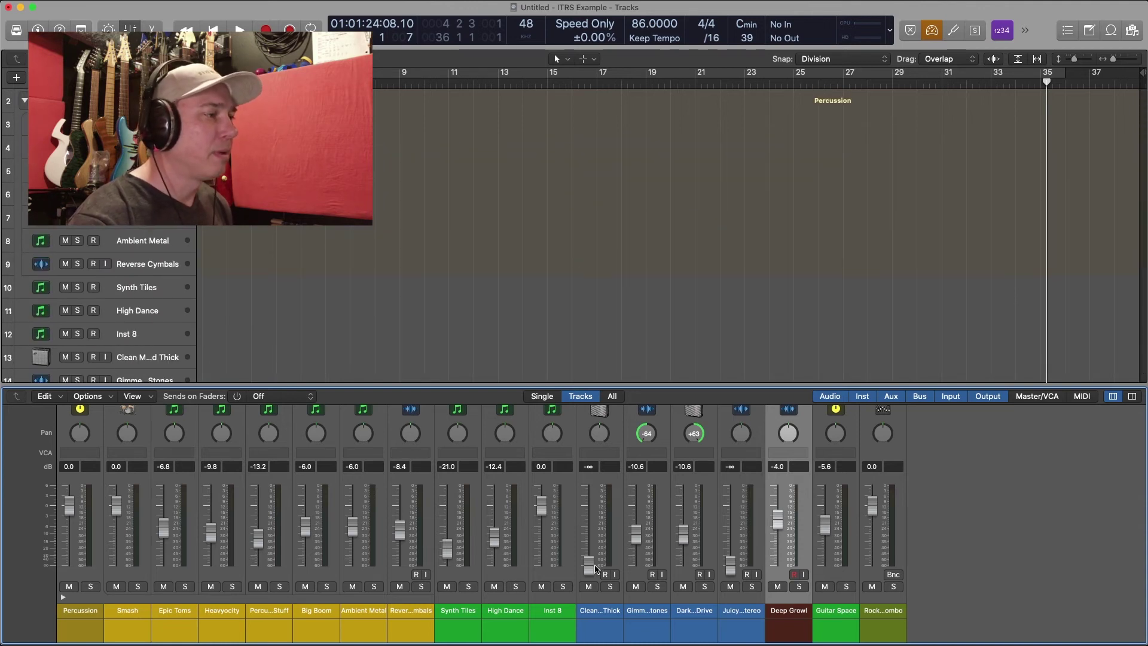
drag(596, 568, 593, 510)
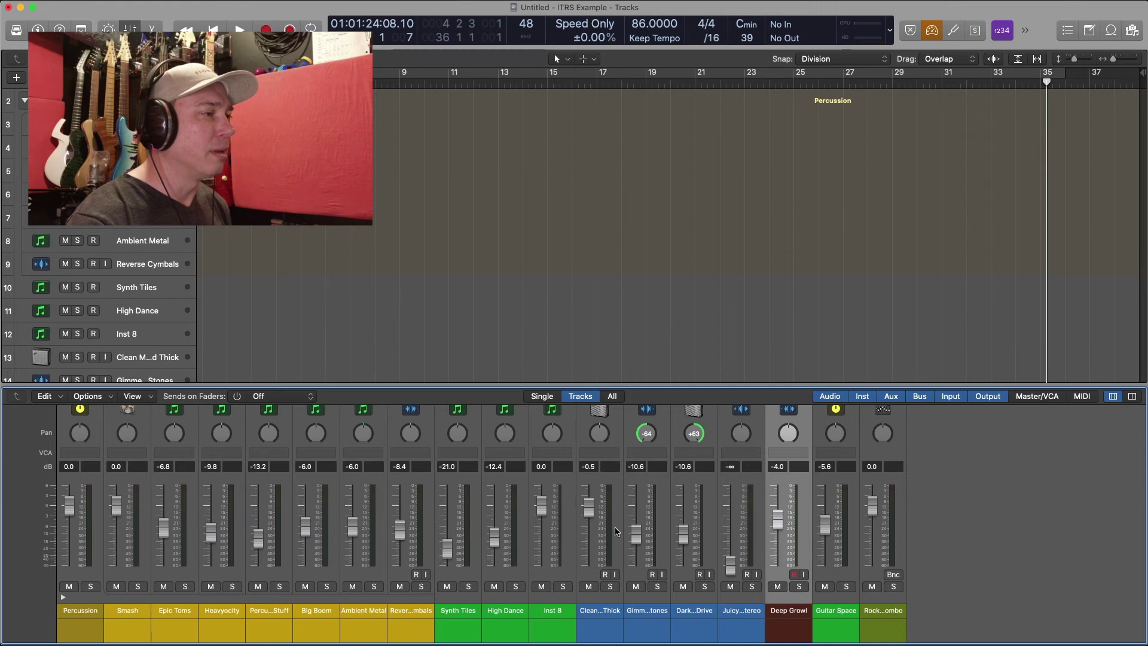
scroll(617, 531, up, 10)
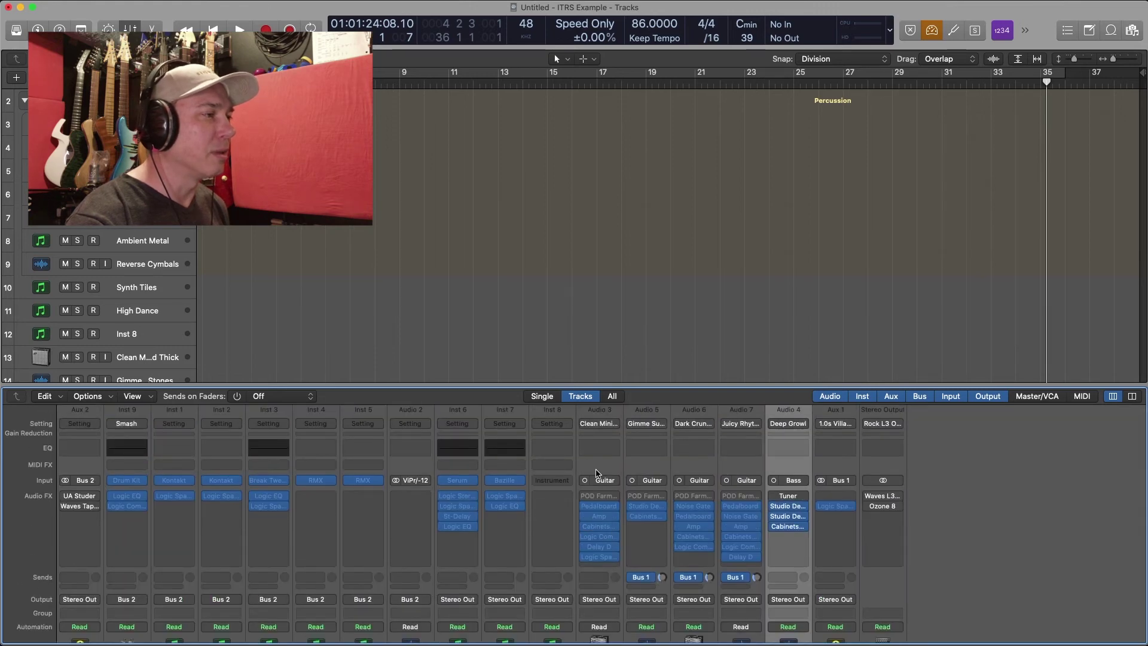
- Select the Clean Thick channel strip and record-enable its track
click(596, 473)
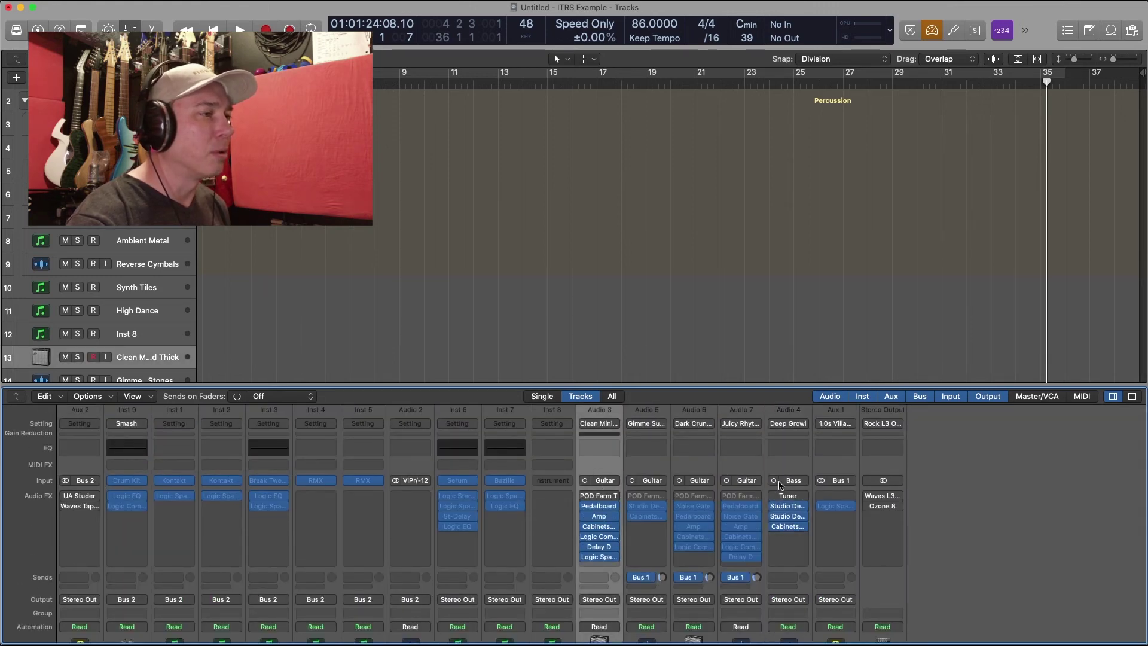
scroll(600, 508, down, 10)
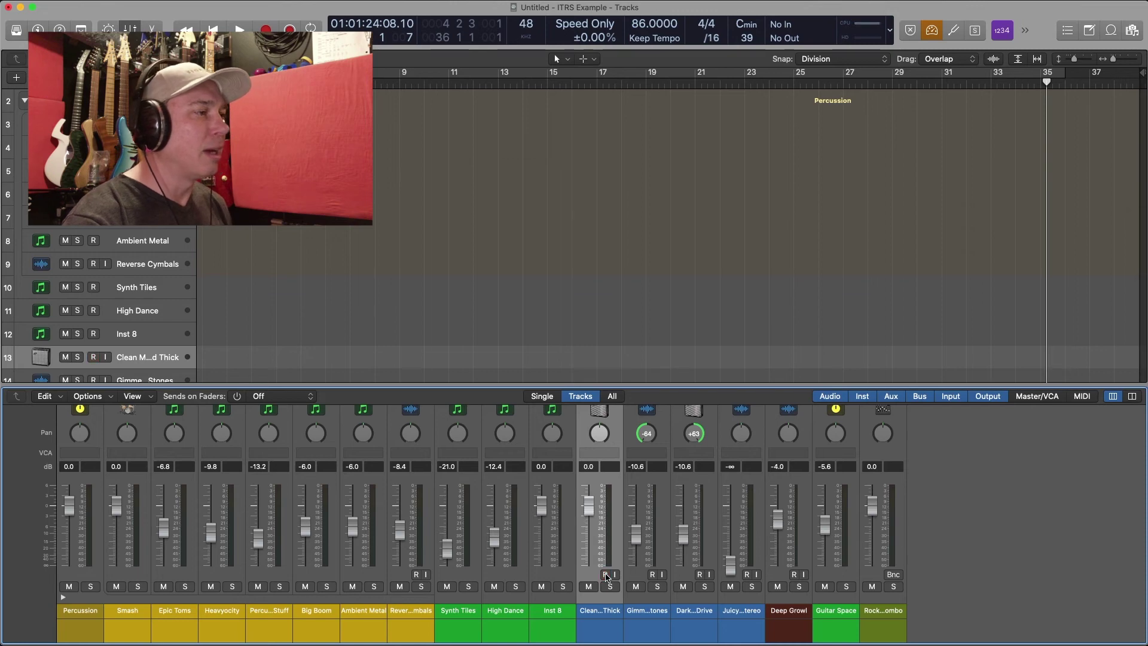
click(606, 575)
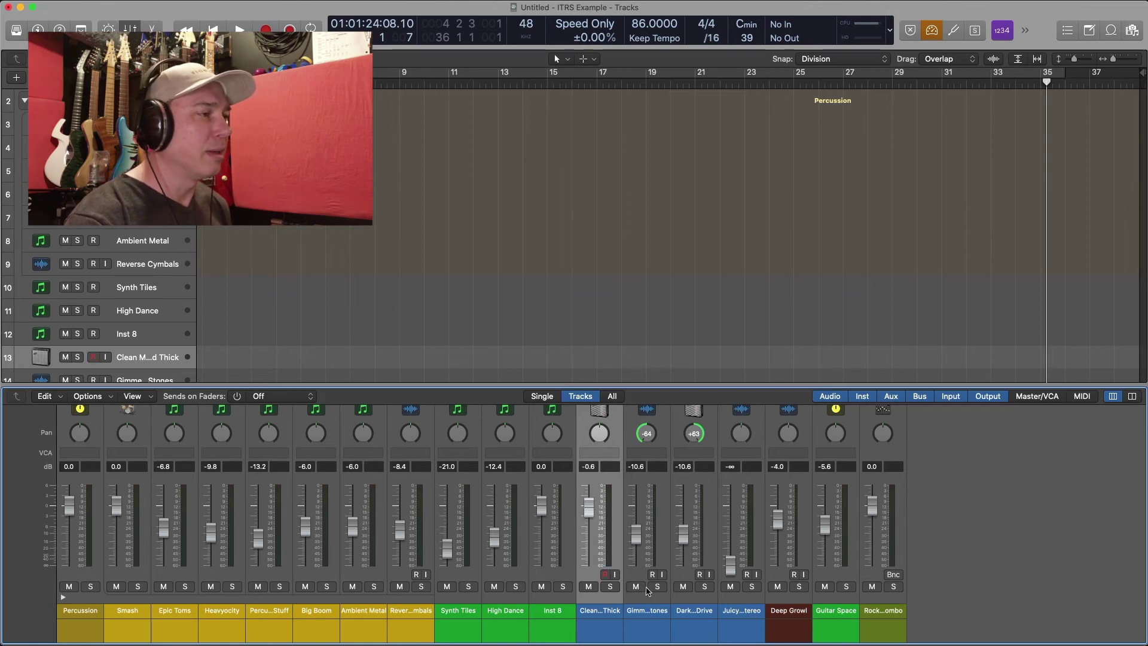
scroll(648, 590, up, 5)
scroll(740, 585, down, 5)
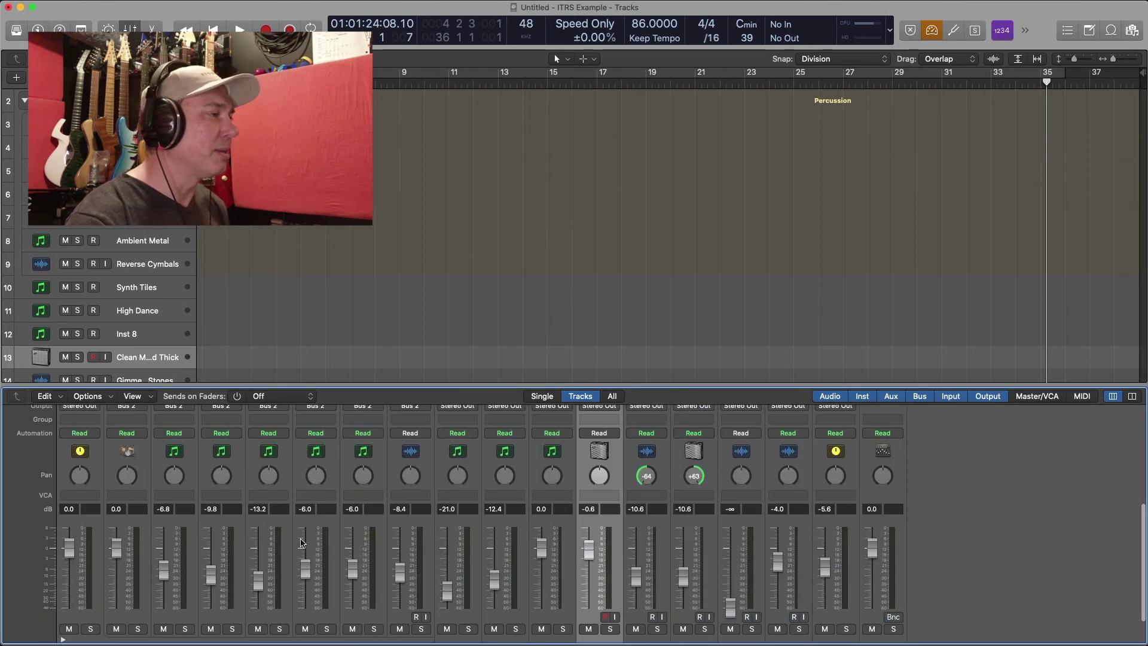
scroll(302, 543, up, 5)
scroll(425, 567, down, 4)
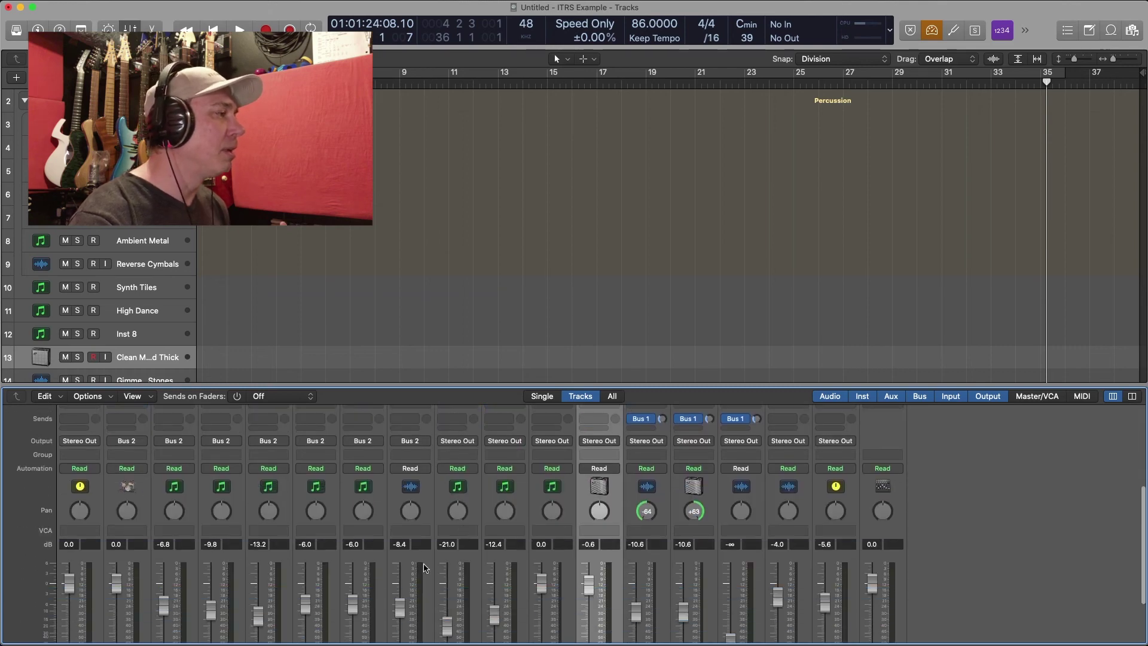
scroll(287, 548, down, 3)
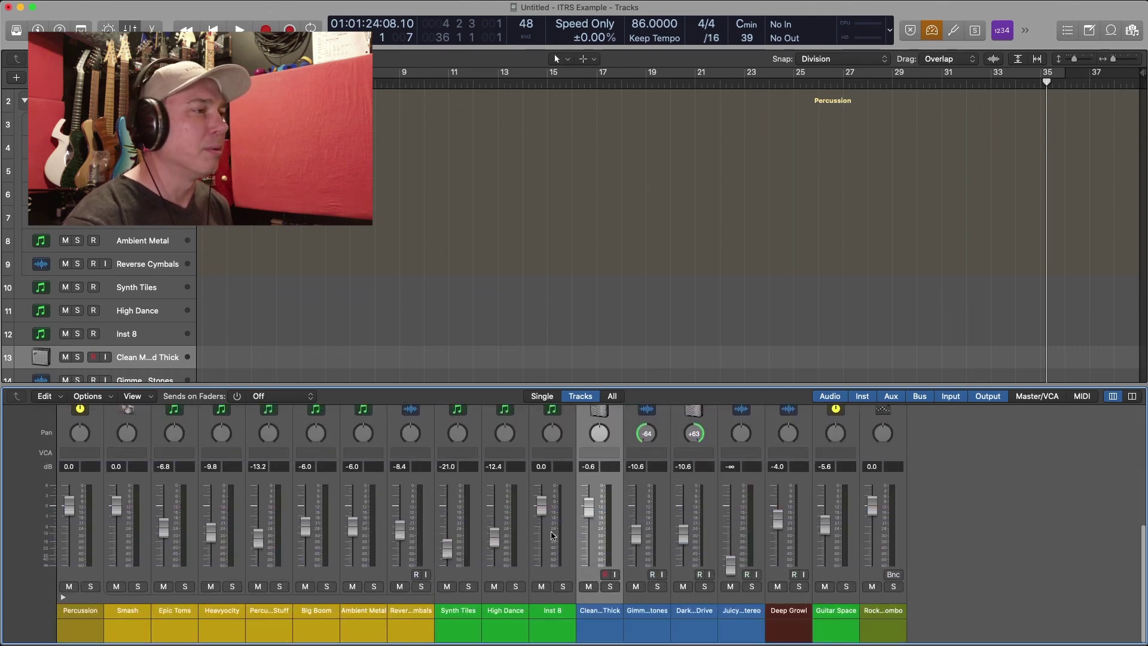
scroll(552, 535, up, 8)
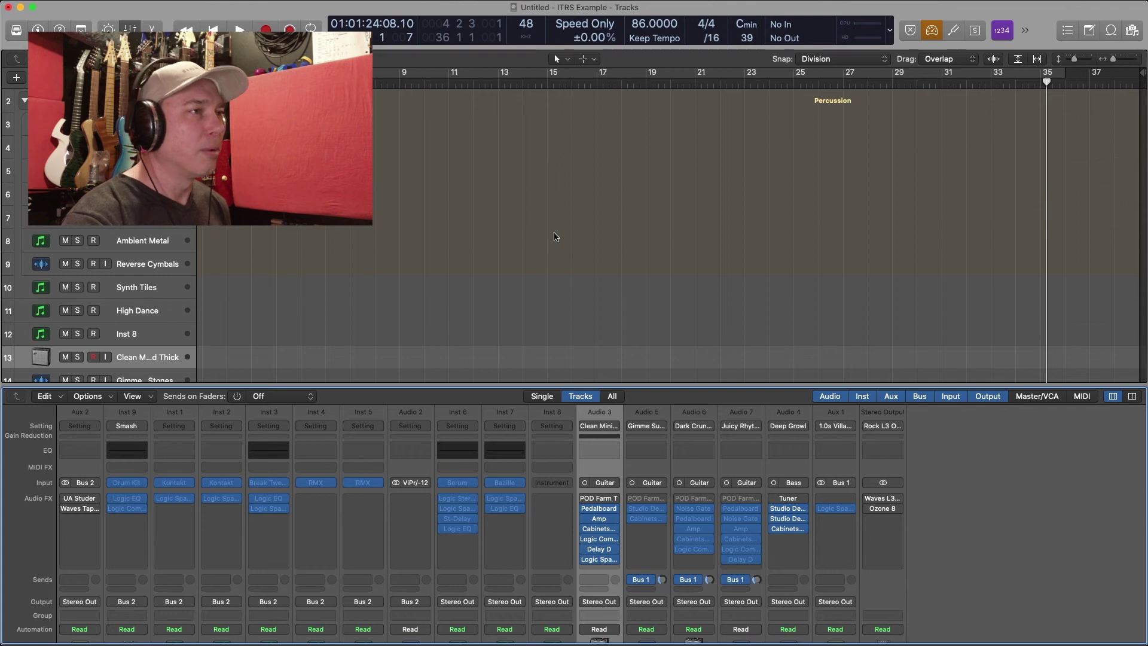